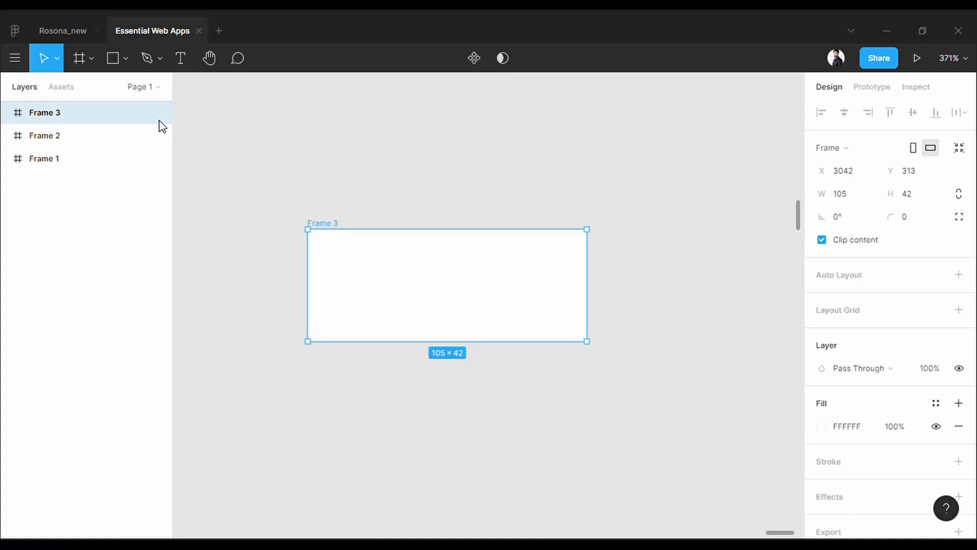
Fill Frame 3 with the blue colour 36AFF3
left_click_drag(332, 224, 333, 206)
left_click(850, 197)
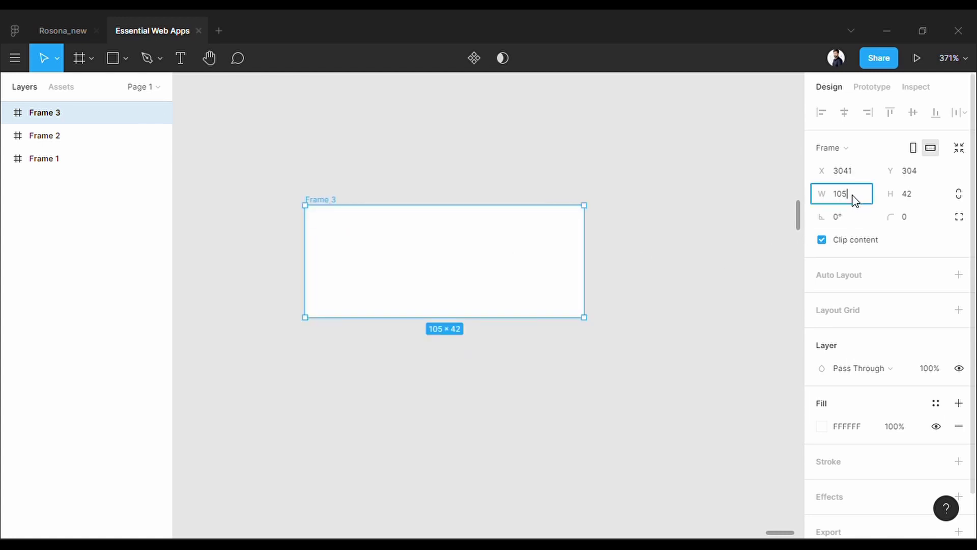
left_click(927, 198)
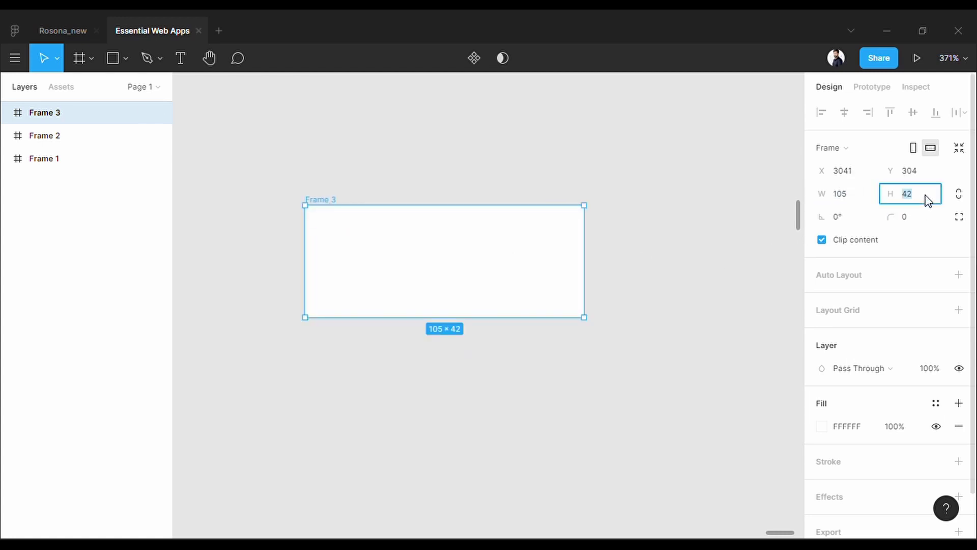
scroll(865, 305, "down", 1)
left_click(822, 379)
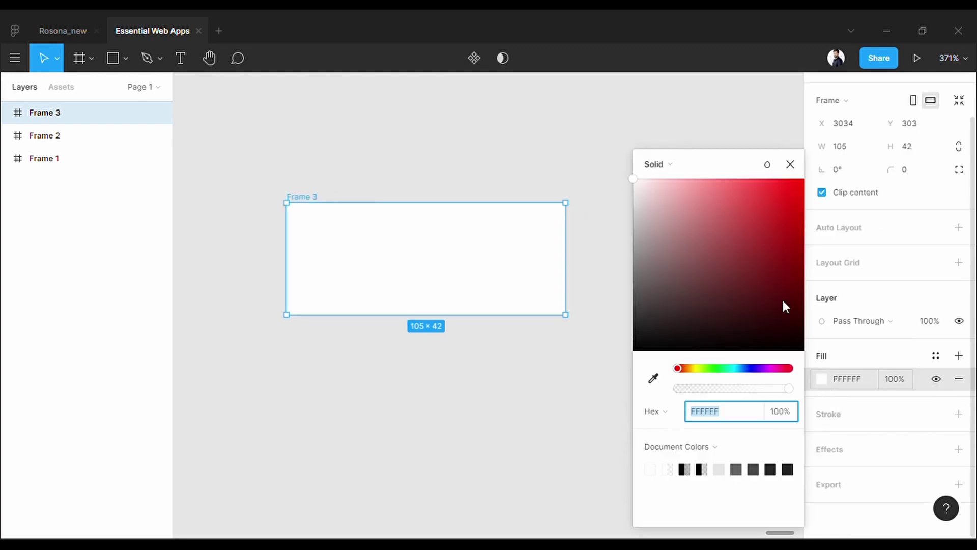
left_click_drag(738, 368, 740, 368)
left_click_drag(707, 270, 767, 192)
left_click(790, 164)
left_click(700, 253)
scroll(680, 286, "up", 2)
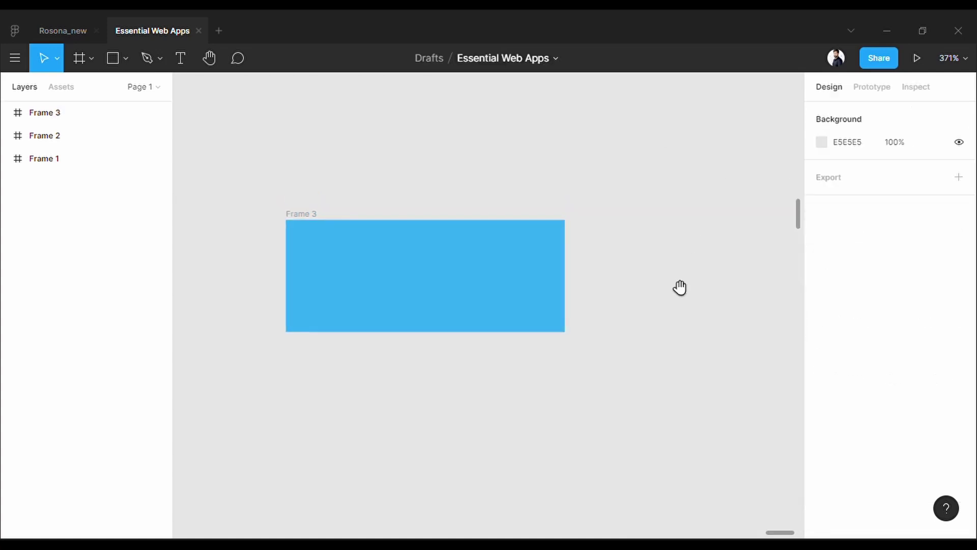
left_click(509, 254)
Add centred 'BUTTON' text inside Frame 3 at font size 18
left_click(181, 58)
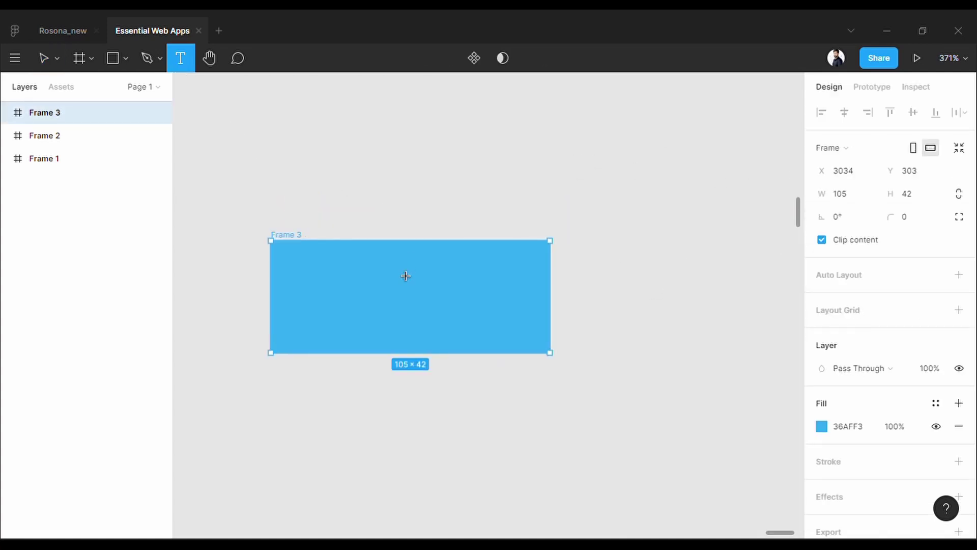
left_click(357, 306)
type("BUTTON")
key("Escape")
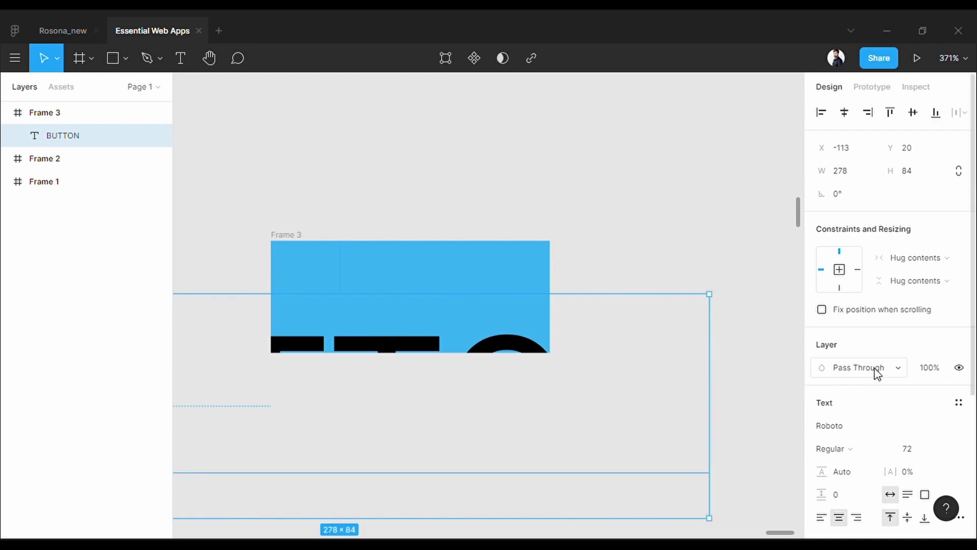
scroll(896, 377, "down", 3)
left_click(943, 377)
left_click(919, 272)
left_click_drag(398, 327, 464, 306)
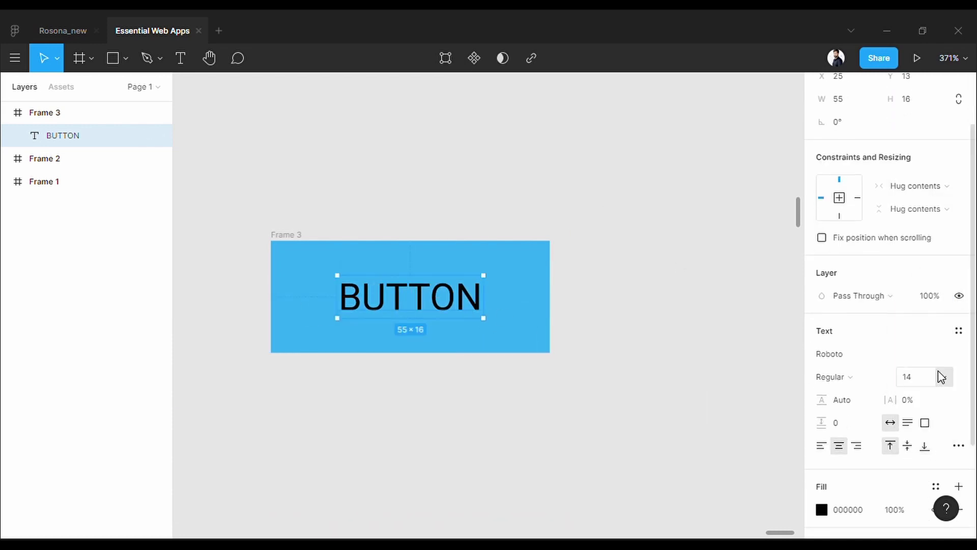
left_click(942, 376)
left_click(943, 381)
Make the BUTTON text fill white
scroll(818, 402, "down", 5)
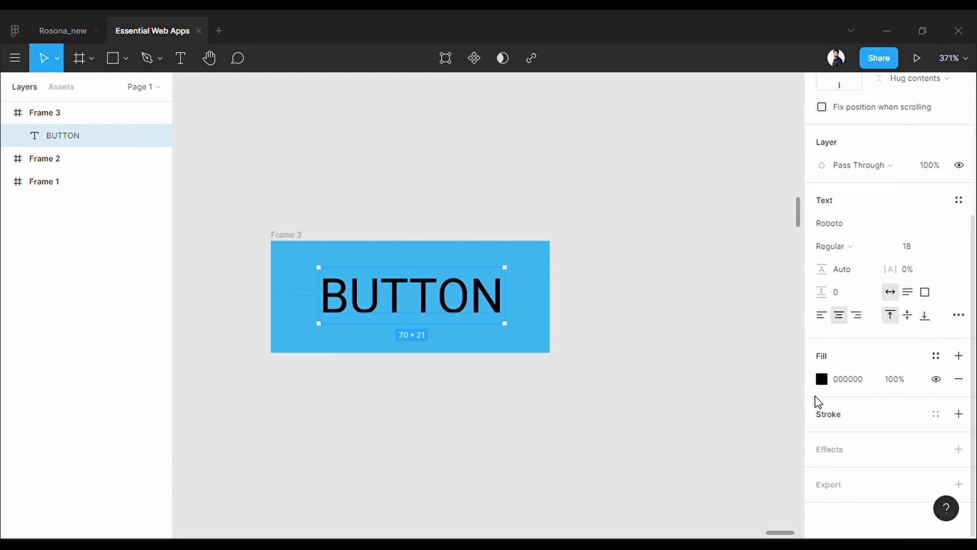
left_click(821, 379)
left_click_drag(656, 204, 600, 159)
left_click(627, 426)
left_click_drag(626, 425, 646, 438)
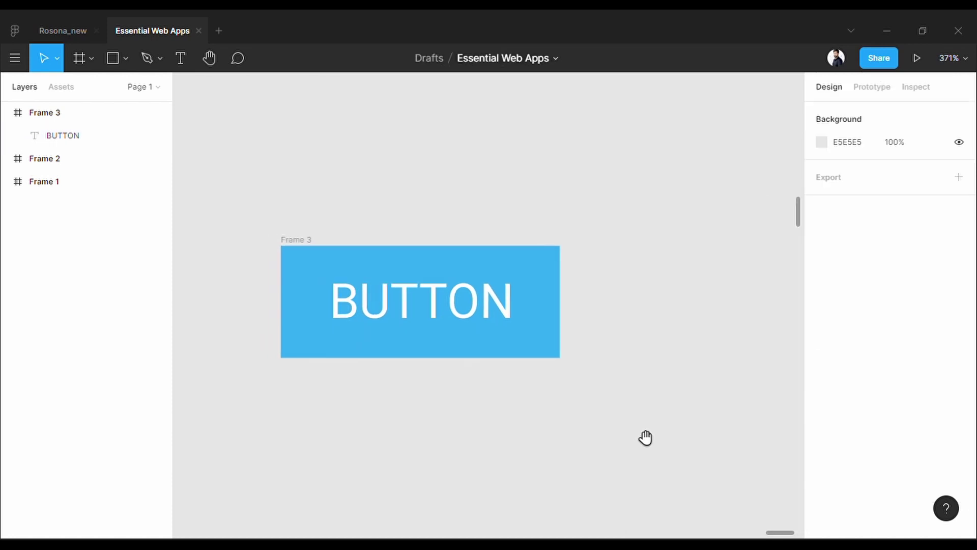
Rename the Frame 3 layer to 'button / large / primary /false', fixing the misspelled ending
left_click(309, 247)
double_click(60, 121)
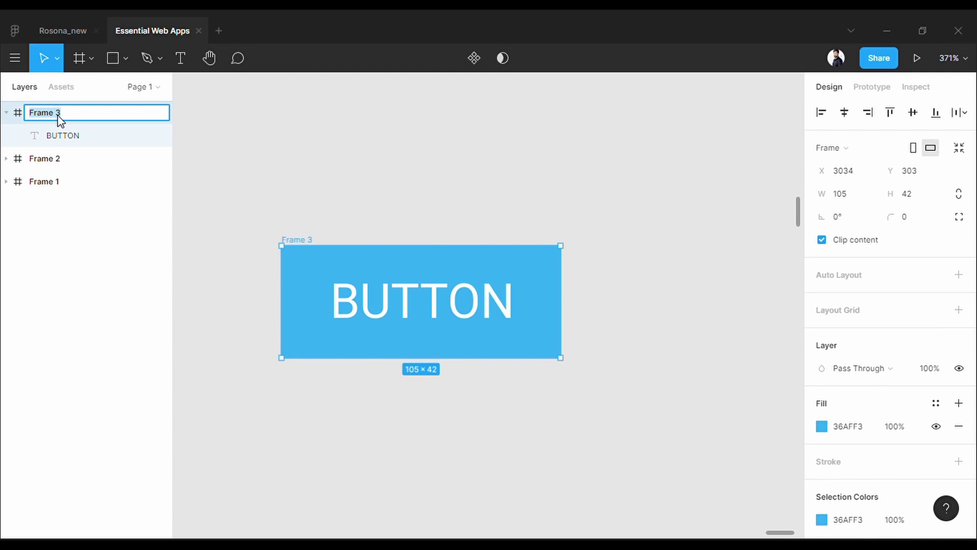
type("button / large / primary")
left_click(247, 153)
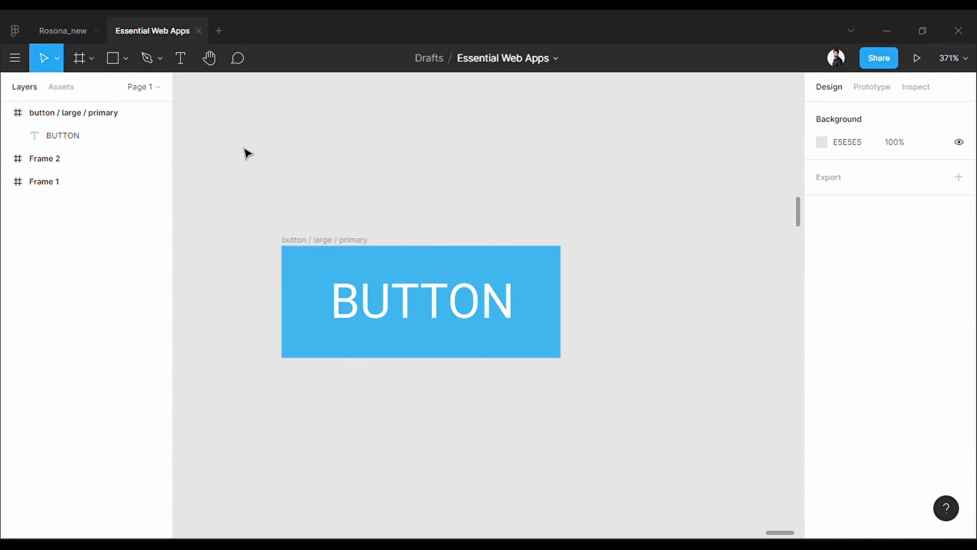
left_click(96, 121)
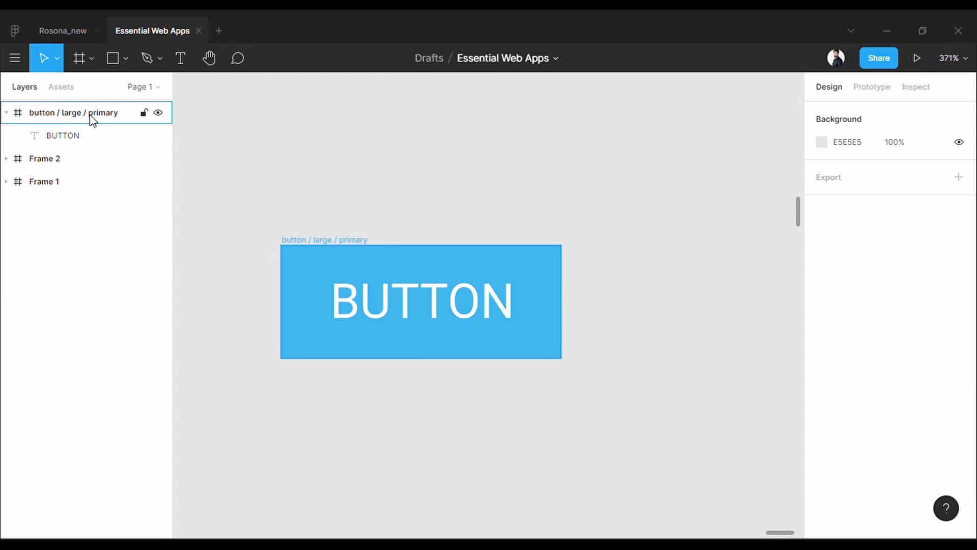
double_click(117, 118)
left_click(115, 115)
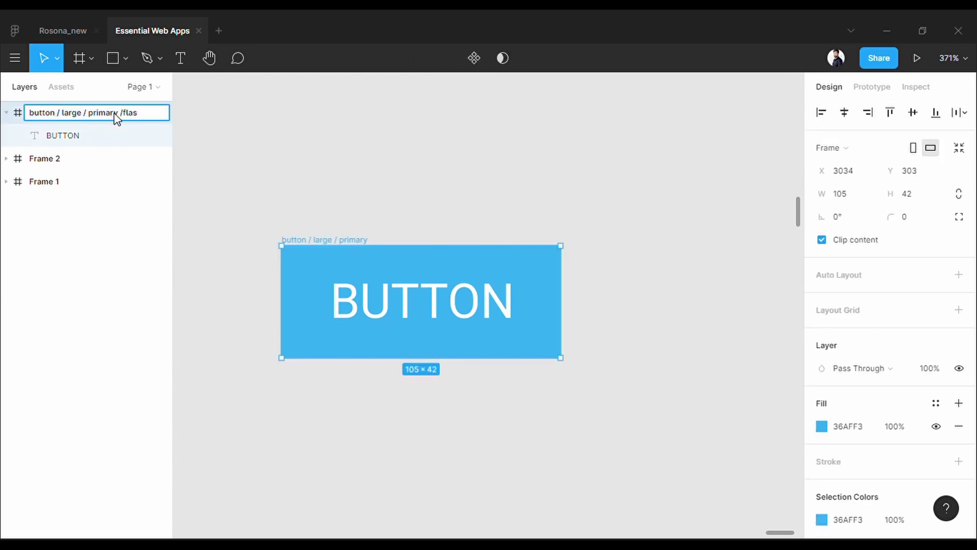
key("BackSpace")
key("BackSpace")
key("BackSpace")
key("BackSpace")
type("alse")
left_click(327, 162)
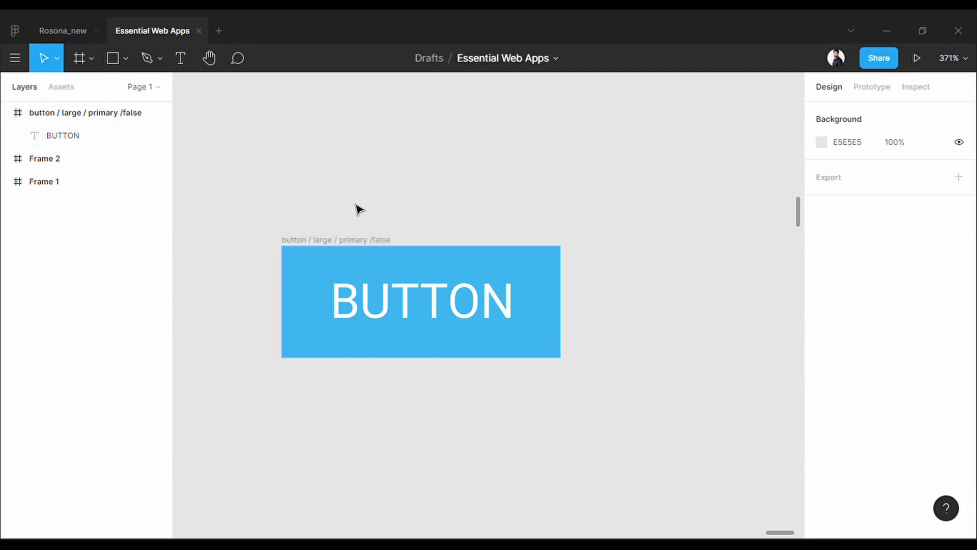
Duplicate the blue button to the right and fill the copy orange F37A36
left_click(364, 240)
scroll(441, 417, "down", 1)
scroll(497, 431, "right", 2)
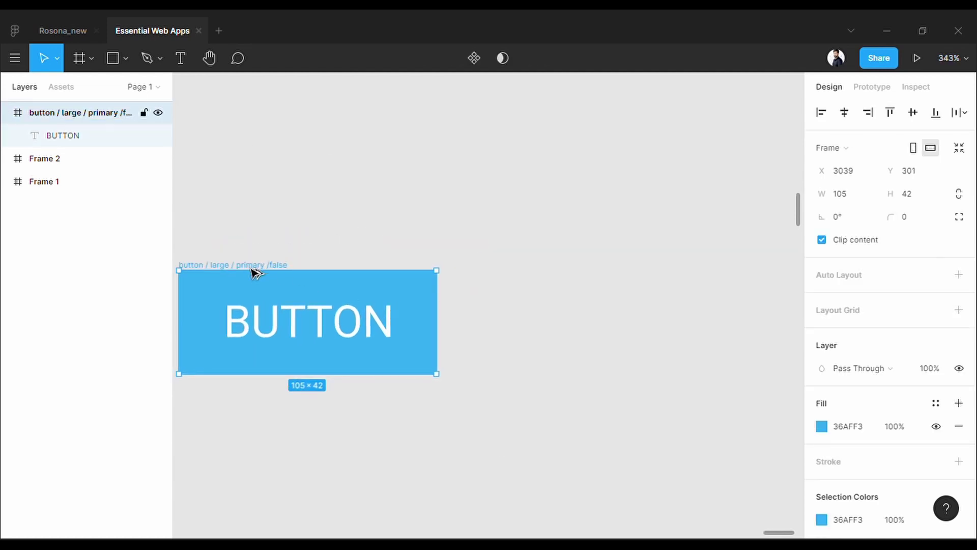
left_click_drag(262, 268, 558, 286)
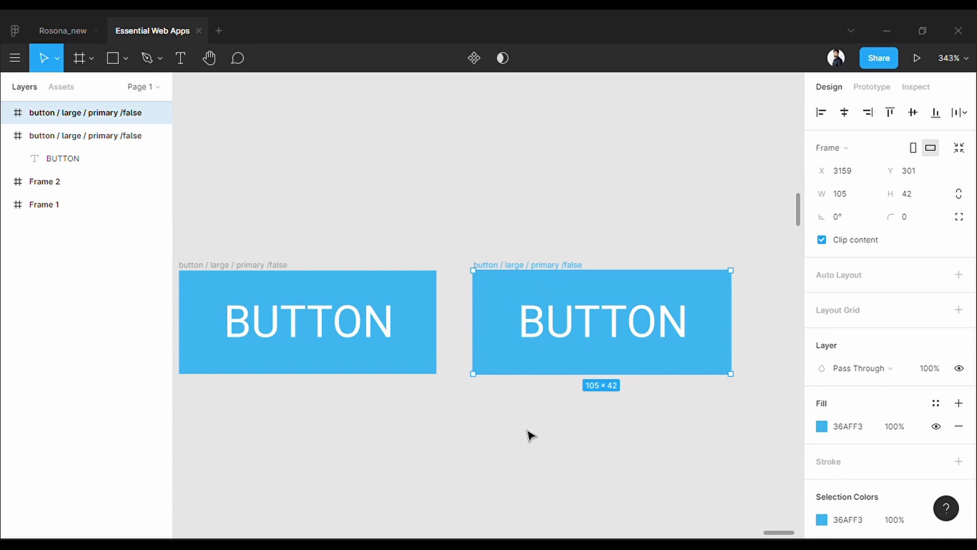
scroll(702, 395, "right", 2)
left_click(821, 427)
left_click_drag(740, 368, 685, 369)
left_click(617, 179)
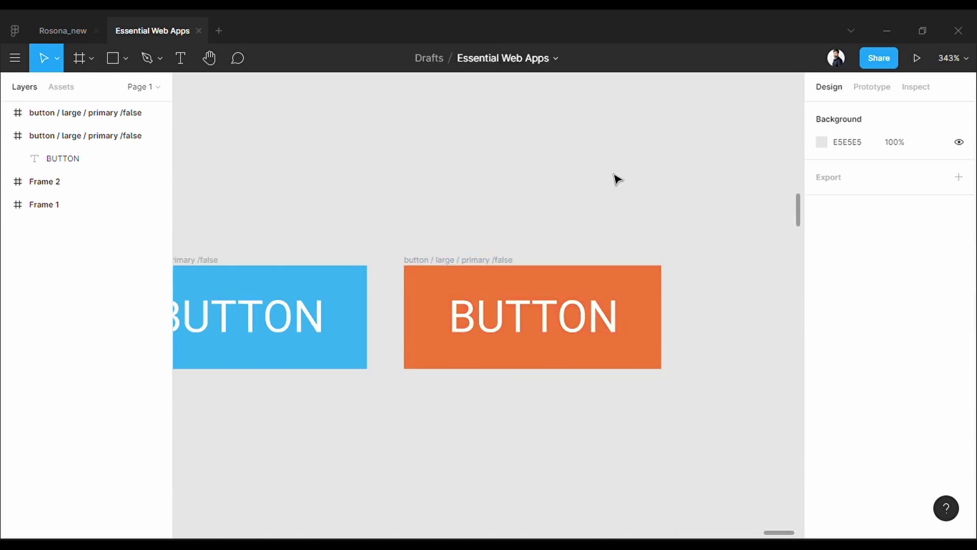
Rename the orange copy to 'button / large / hover /false'
left_click(94, 118)
double_click(98, 119)
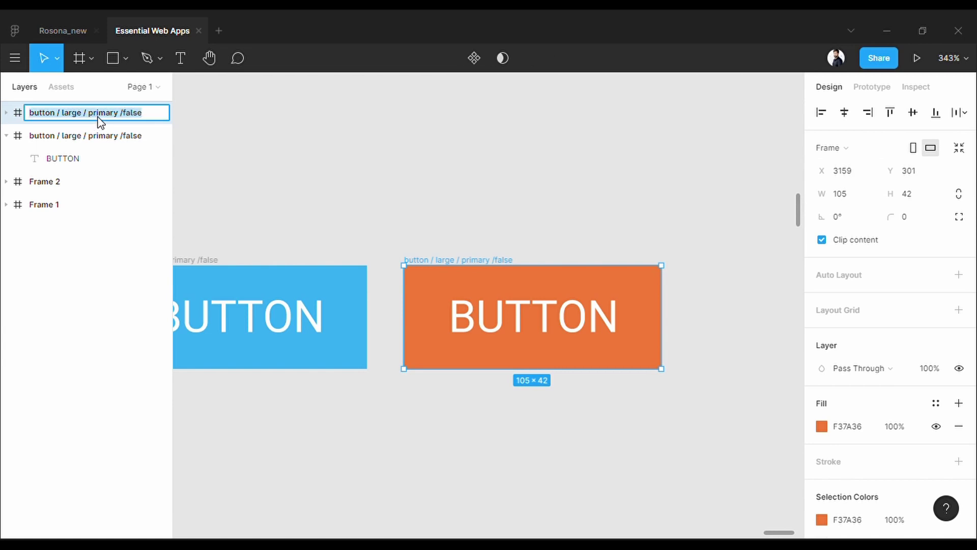
left_click(107, 117)
left_click_drag(116, 113, 90, 111)
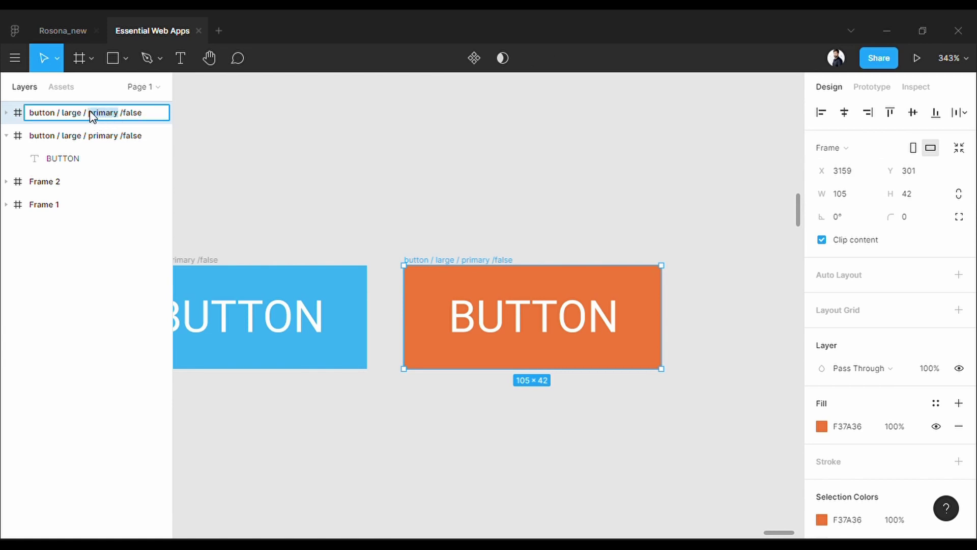
type("hover")
key("Return")
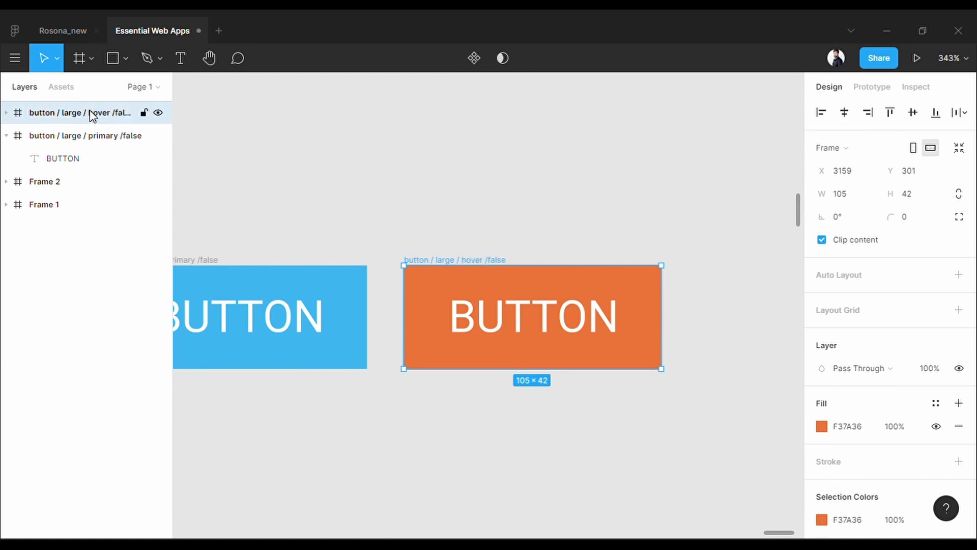
left_click(478, 182)
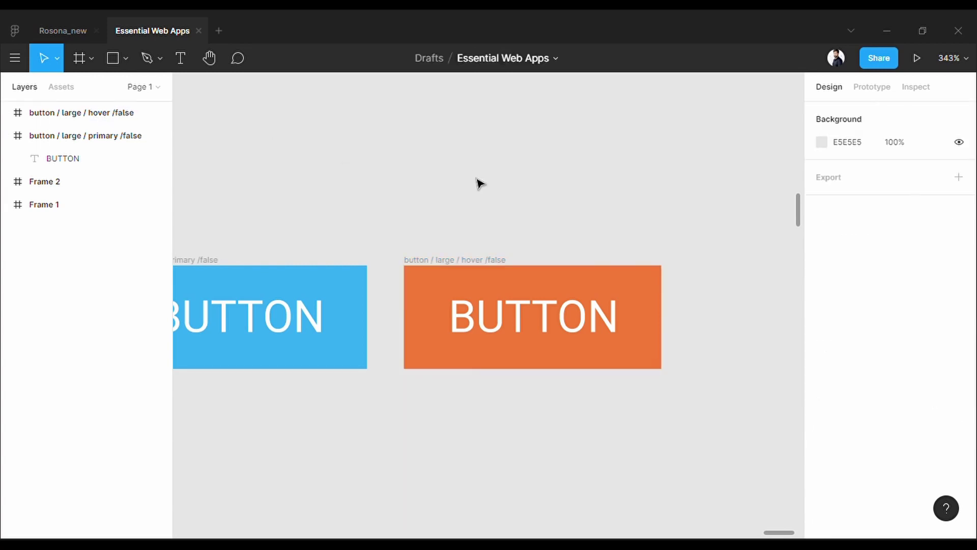
scroll(560, 269, "down", 2)
left_click_drag(584, 418, 454, 438)
Duplicate the hover button and rename the copy 'button / large / pressed /false'
left_click(378, 281)
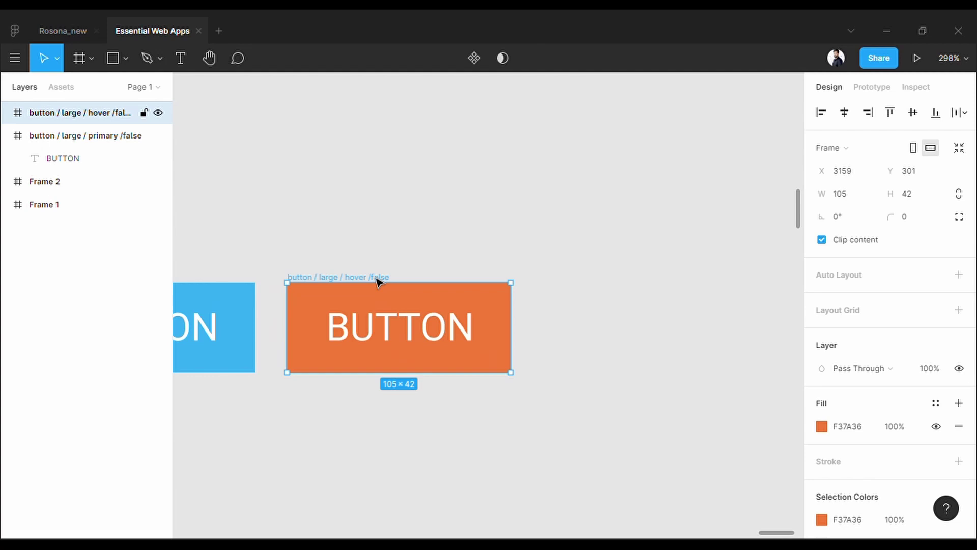
left_click_drag(378, 282, 635, 288, "alt")
scroll(560, 357, "right", 2)
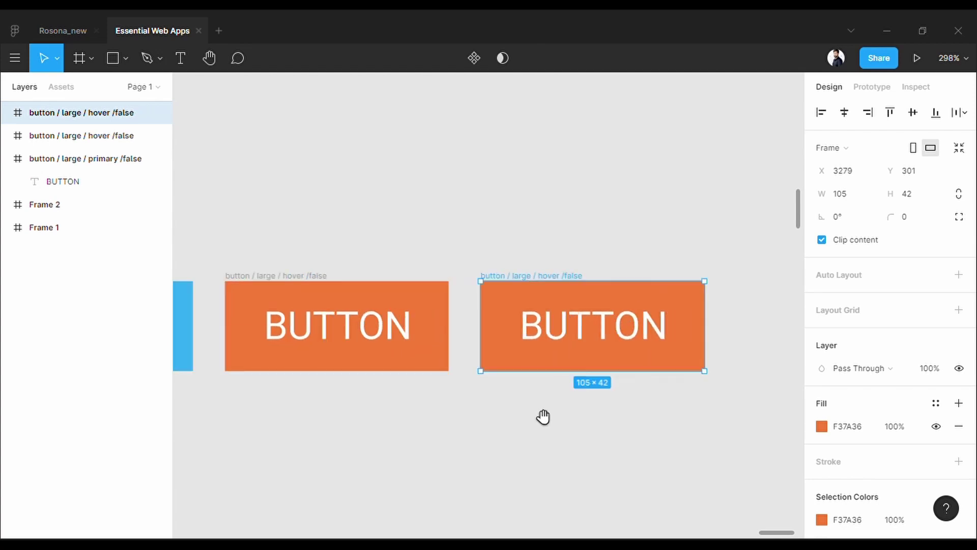
scroll(558, 384, "up", 1)
scroll(536, 402, "up", 3)
left_click(402, 198)
left_click(375, 214)
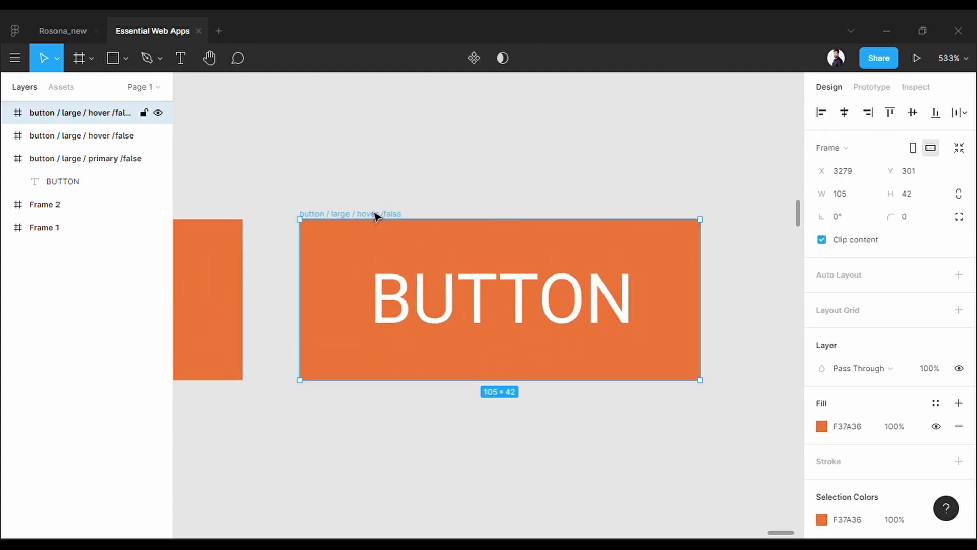
double_click(102, 114)
double_click(102, 113)
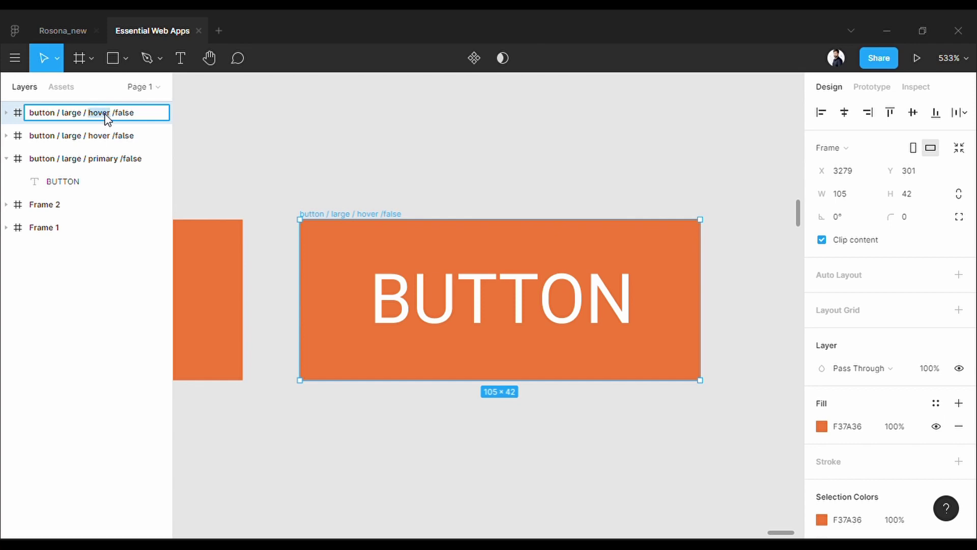
type("pressed")
key("Return")
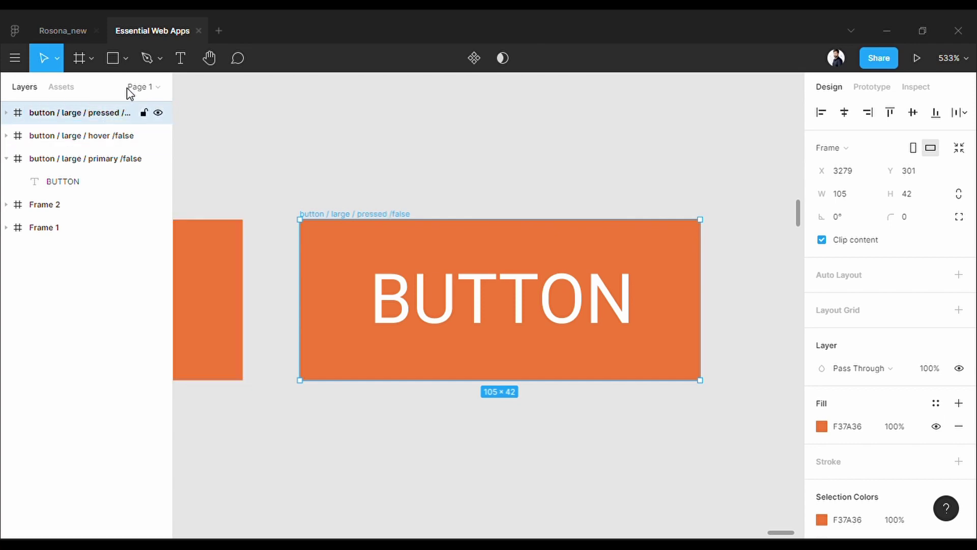
Draw thin rectangle strips along the pressed button's left and top edges
left_click(112, 58)
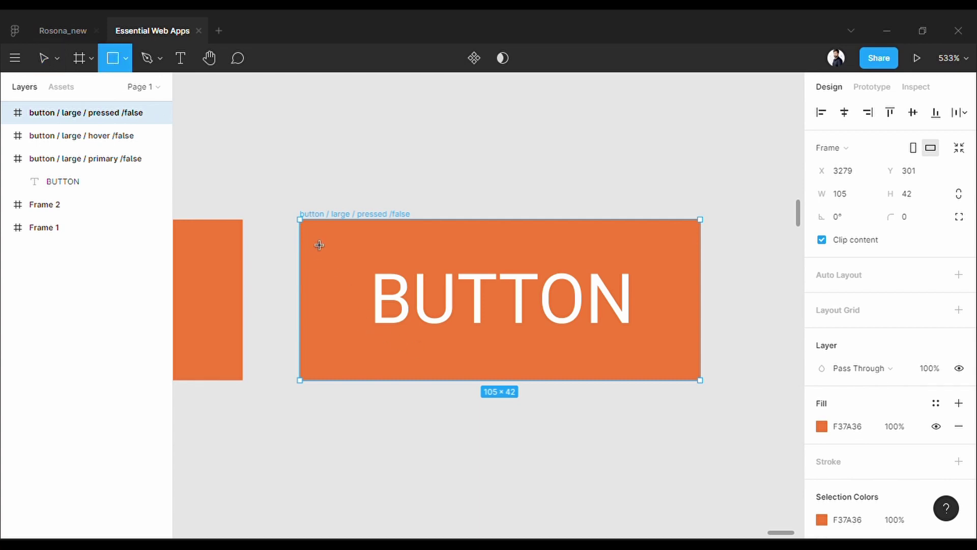
left_click_drag(299, 230, 307, 377)
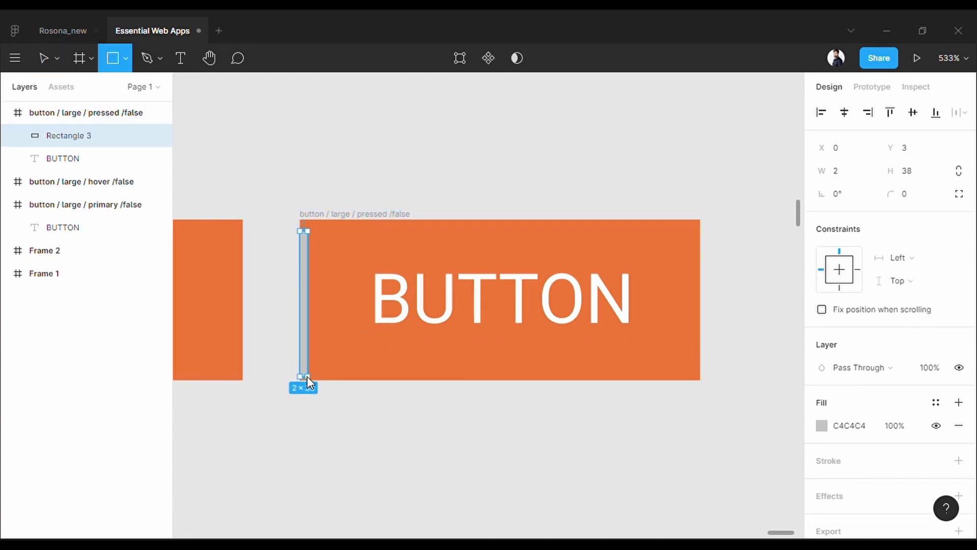
scroll(295, 238, "up", 5)
mouse_move(330, 220)
left_mouse_down()
mouse_move(331, 200)
mouse_move(345, 210)
mouse_move(642, 209)
left_mouse_up()
scroll(350, 243, "down", 1)
key("r")
scroll(626, 319, "down", 5)
scroll(443, 266, "up", 4)
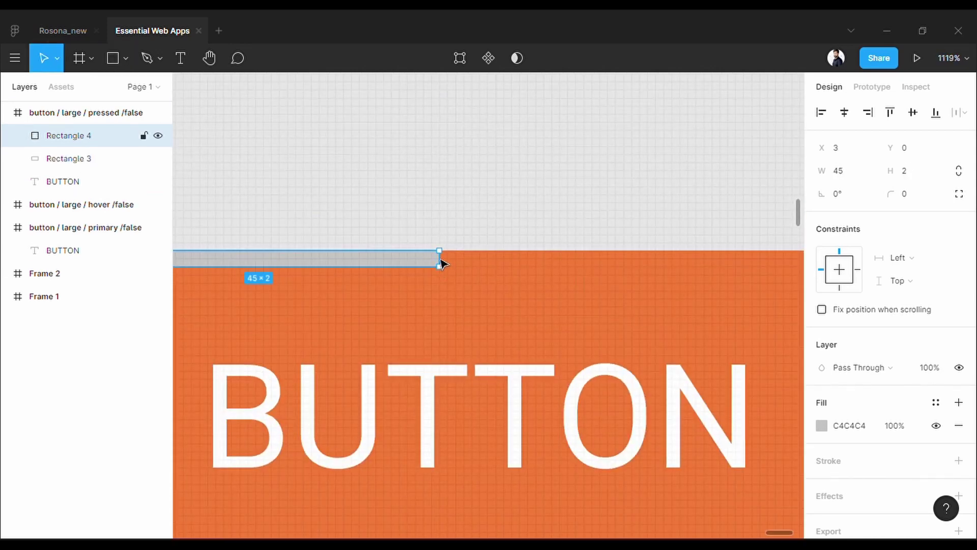
left_click_drag(448, 268, 639, 264)
scroll(469, 364, "down", 2)
scroll(322, 268, "up", 5)
left_click_drag(332, 269, 578, 284)
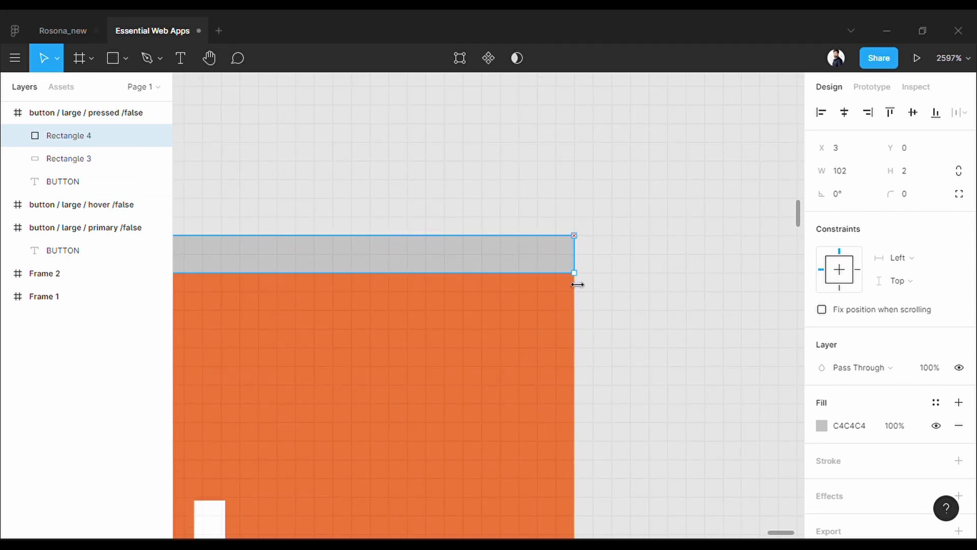
scroll(478, 343, "down", 3)
scroll(478, 306, "up", 5)
Union the two strips into one shape filled dark brown 382114
left_click(436, 299, "shift")
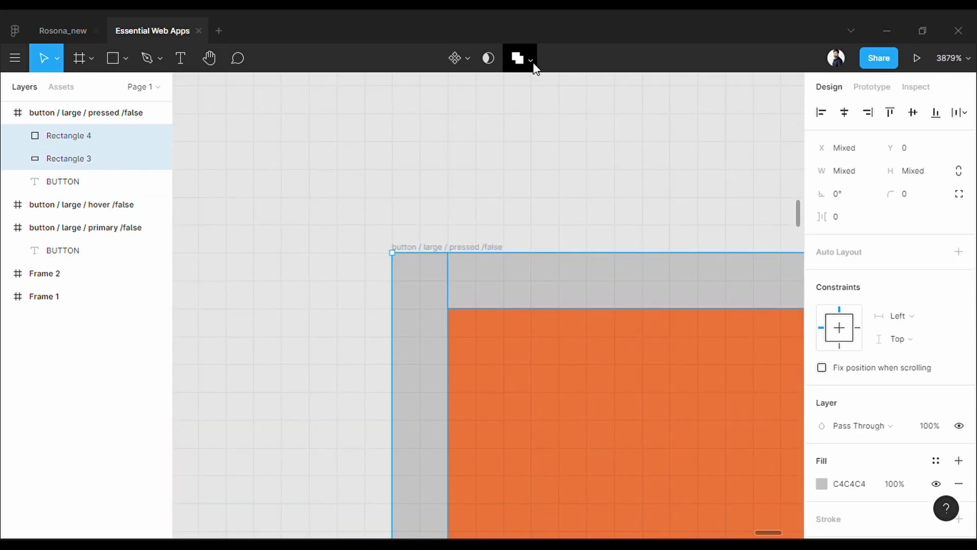
left_click(531, 60)
left_click(571, 95)
scroll(558, 235, "down", 2)
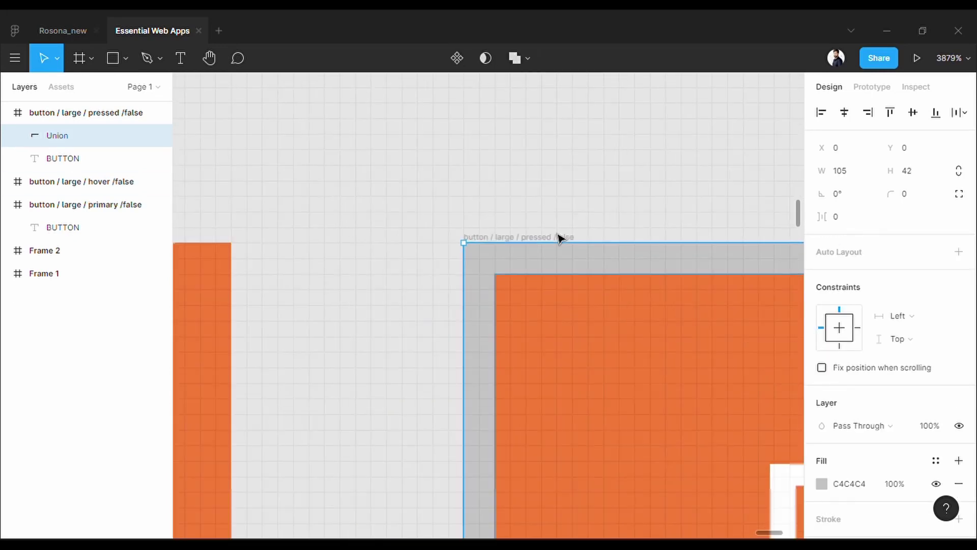
left_click(822, 484)
type("F37A36")
key("Return")
left_click(701, 325)
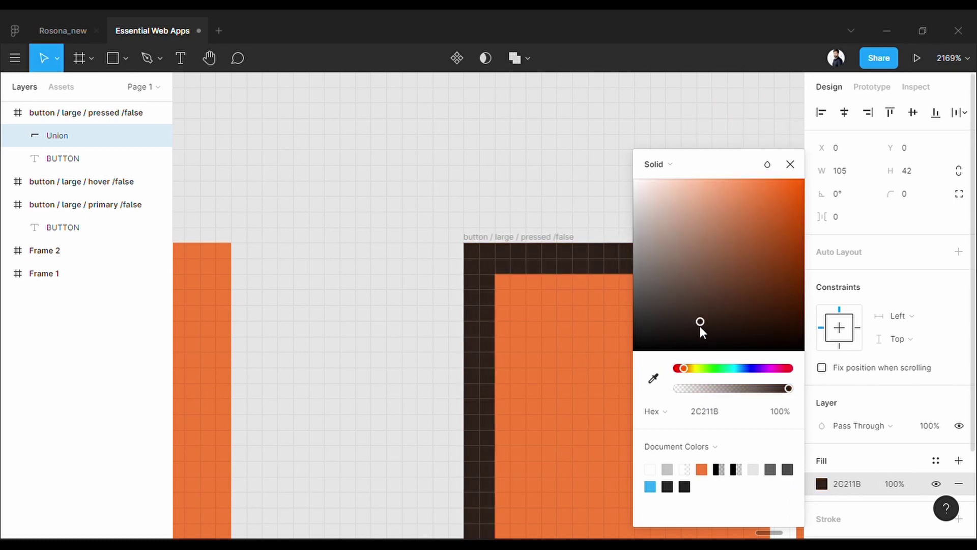
left_click(789, 163)
Give the shadow shape a Layer Blur effect and 25% fill opacity
scroll(720, 406, "down", 4)
scroll(957, 458, "down", 3)
left_click(955, 448)
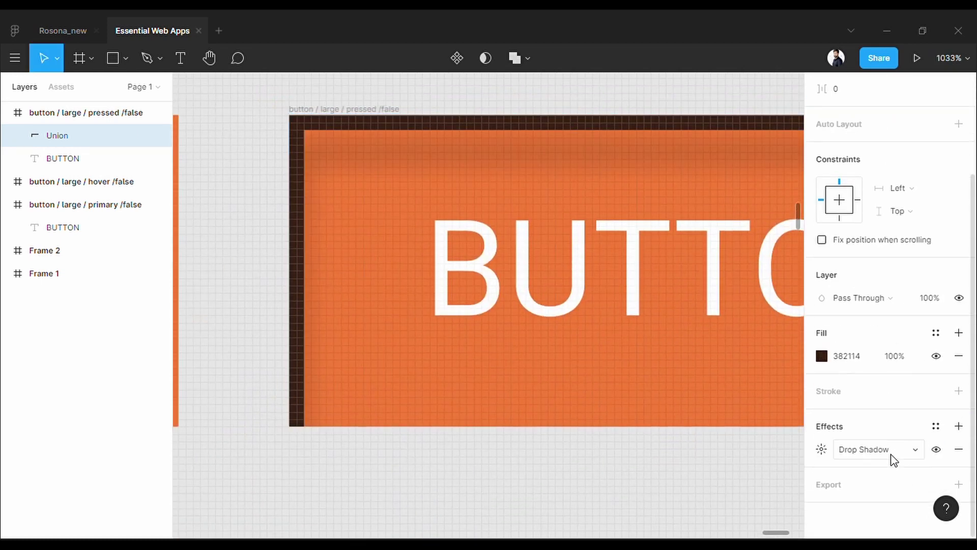
left_click(891, 449)
left_click(902, 467)
scroll(547, 457, "down", 3)
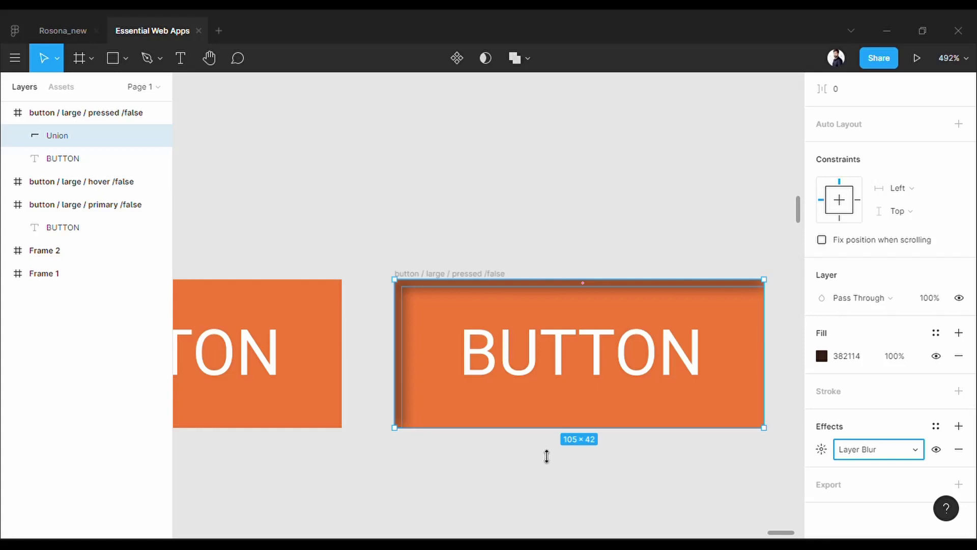
left_click(896, 362)
type("25")
key("Return")
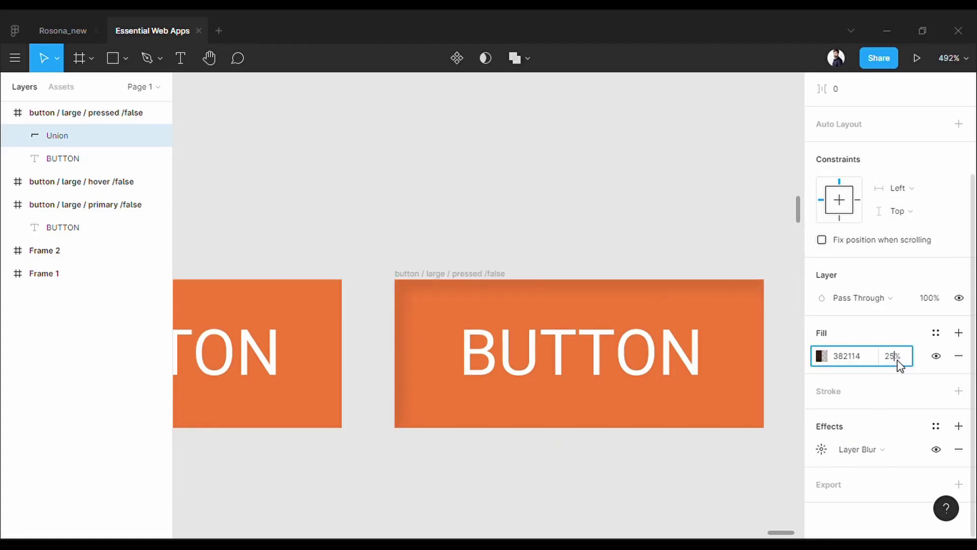
left_click(621, 217)
scroll(368, 311, "down", 3)
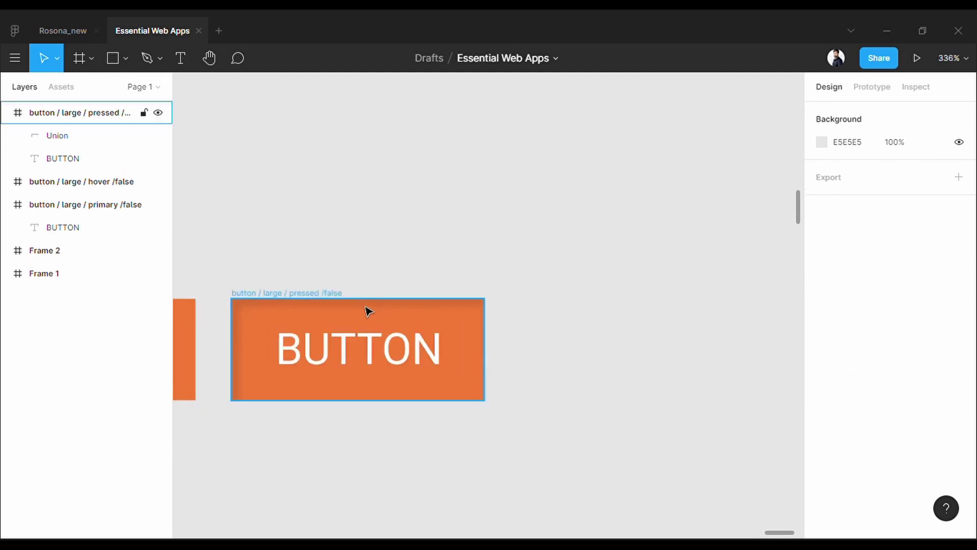
Duplicate the pressed button to its right and rename the copy 'clicked'
scroll(666, 373, "down", 2)
left_click_drag(666, 373, 548, 404)
left_click(279, 334)
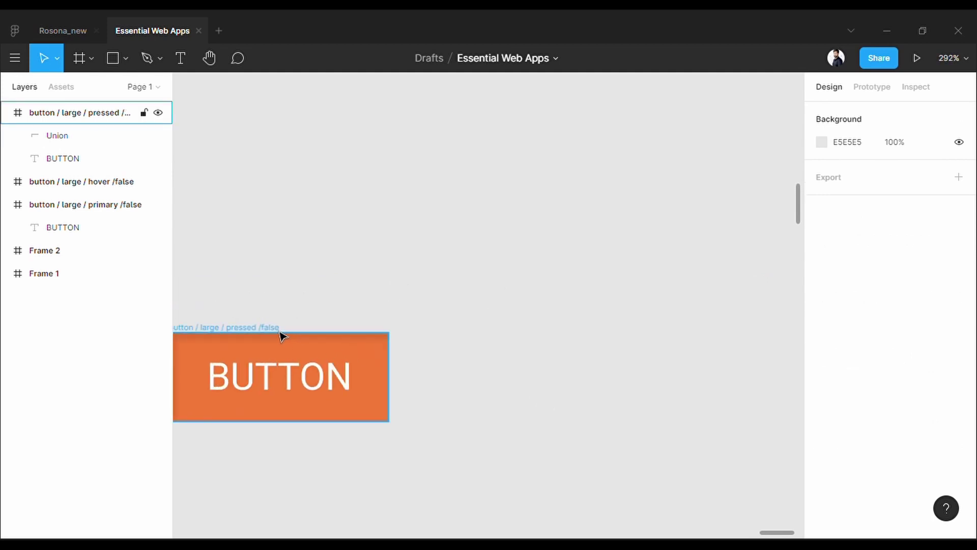
mouse_move(268, 333)
left_mouse_down()
mouse_move(581, 342)
mouse_move(517, 342)
left_mouse_up()
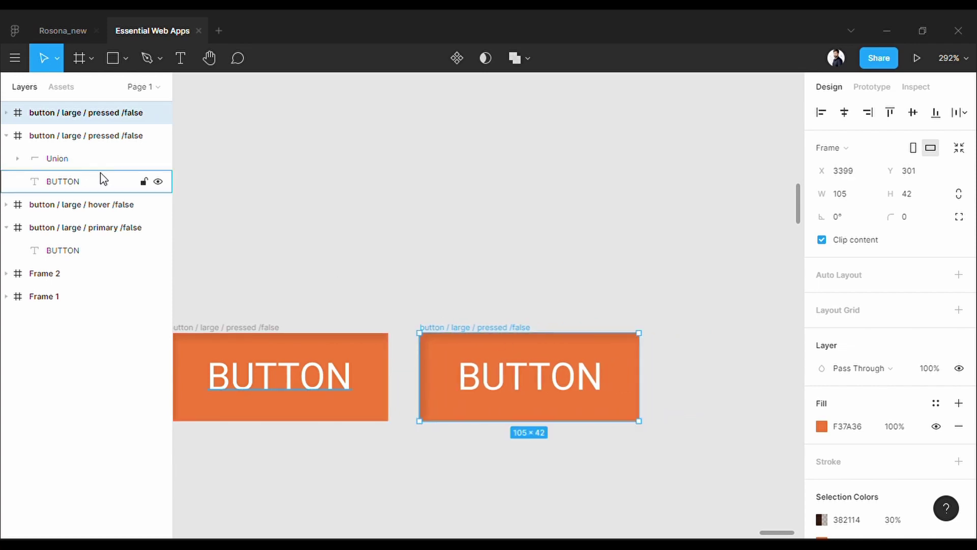
double_click(99, 113)
type("clicked")
key("Return")
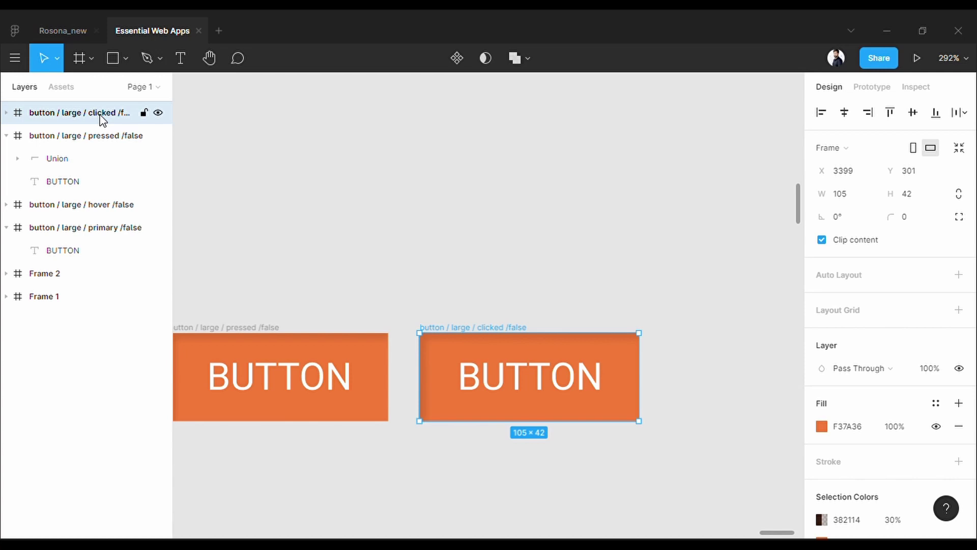
Delete the Union shadow layer from the clicked button
left_click(644, 300)
scroll(471, 341, "up", 5)
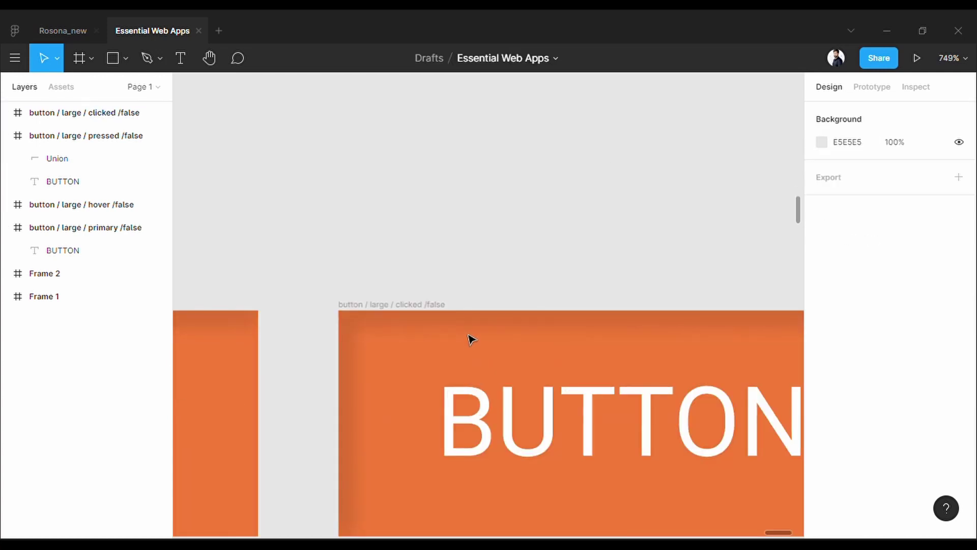
left_click(472, 339)
left_click(476, 327)
key("Delete")
Change the clicked button's fill to pink F33658
scroll(506, 336, "down", 5)
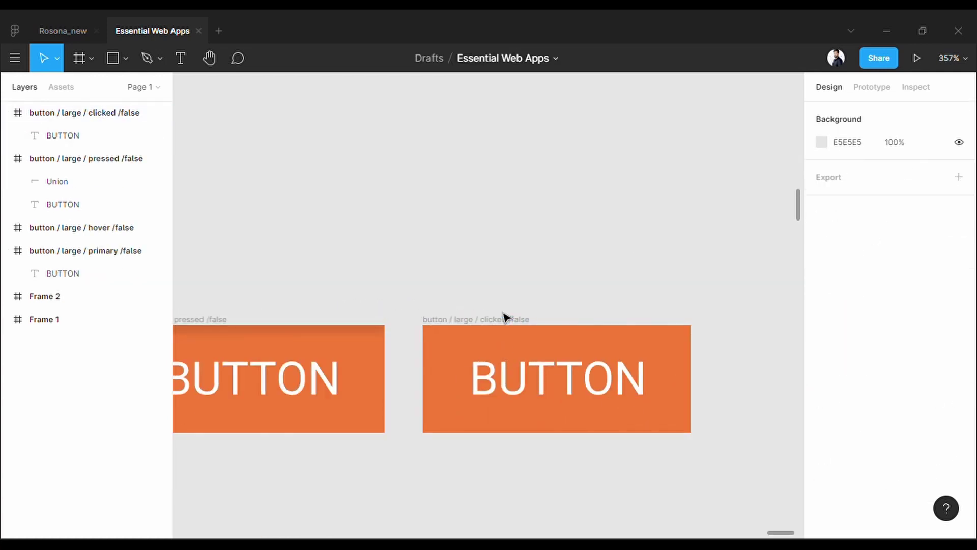
left_click(507, 318)
left_click(822, 297)
left_click_drag(680, 368, 786, 370)
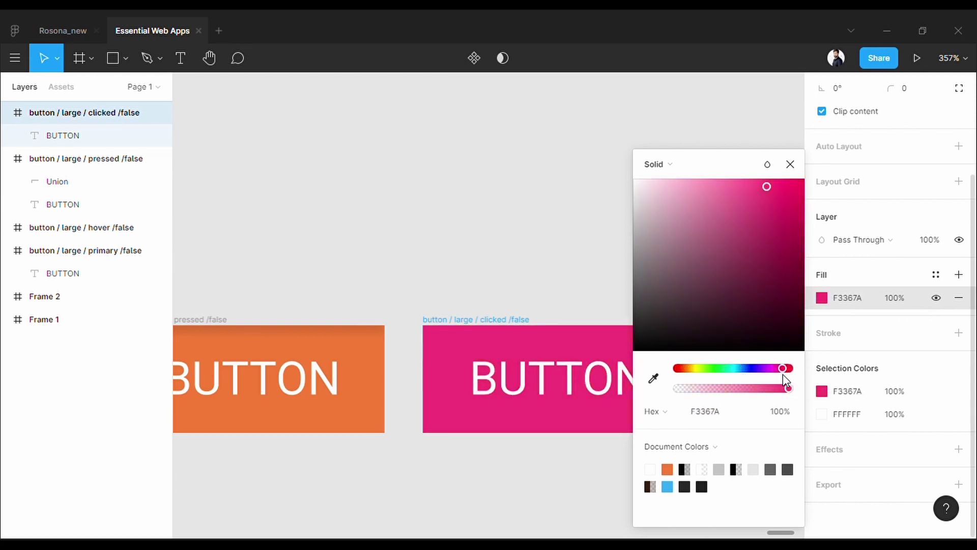
left_click(791, 164)
left_click(648, 316)
Select all four button frames: clicked, pressed, hover and primary
scroll(640, 316, "down", 5)
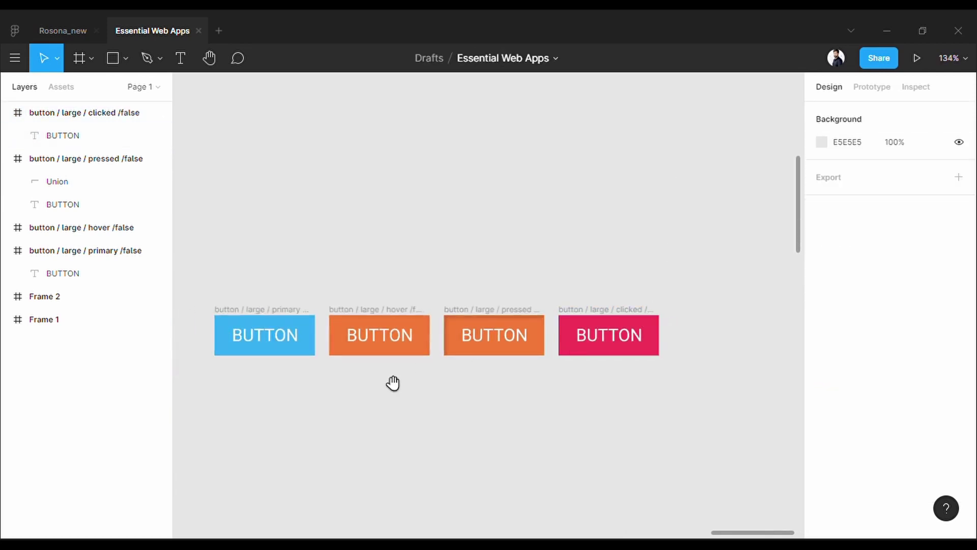
left_click_drag(393, 382, 426, 378)
left_click(97, 113)
left_click(105, 136, "shift")
left_click(105, 159, "shift")
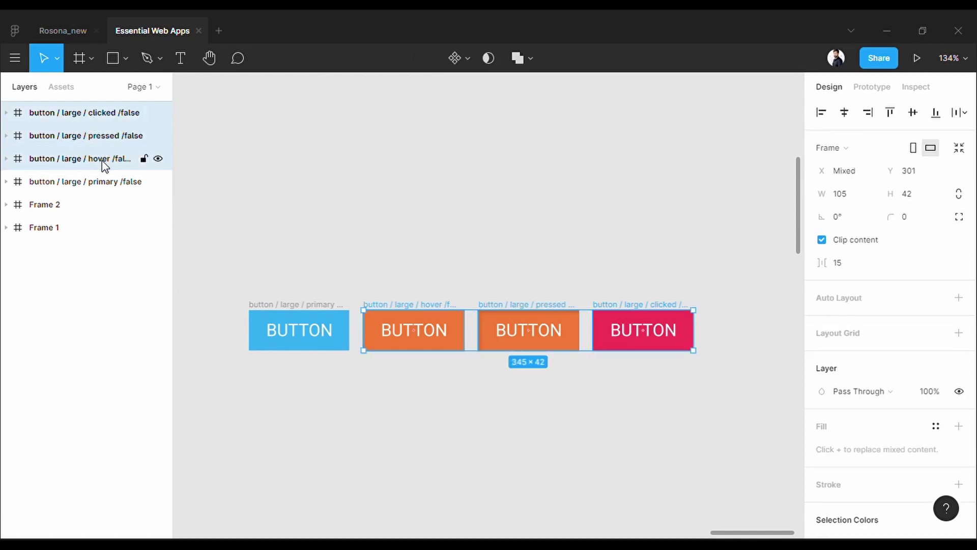
left_click(104, 181, "shift")
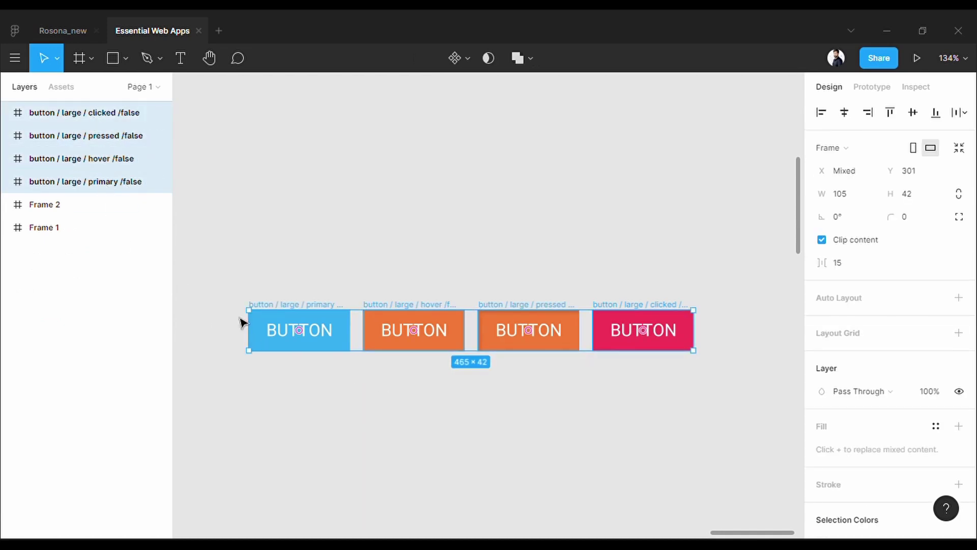
Make the primary, hover, pressed and clicked buttons components, then view the button / large group in Assets
left_click(299, 313)
right_click(287, 326)
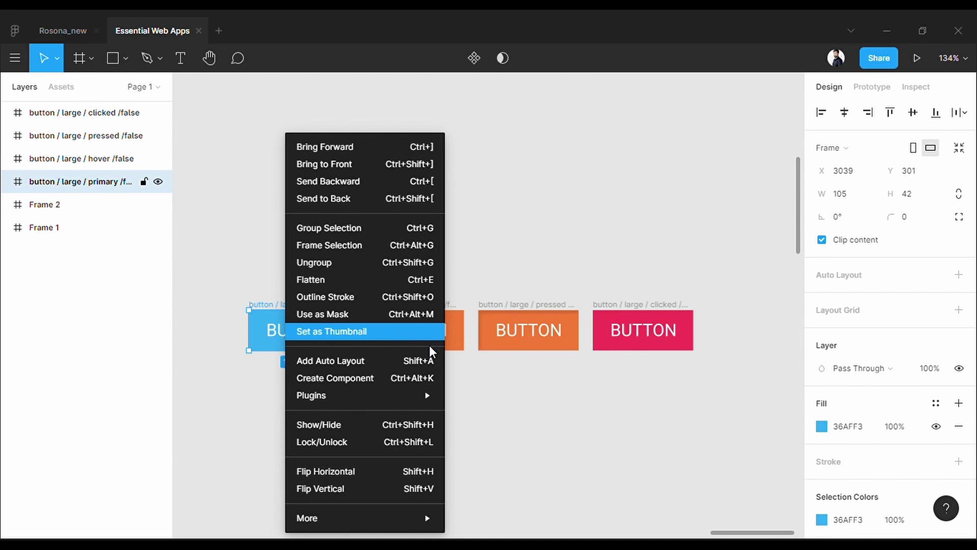
left_click(378, 378)
right_click(409, 328)
left_click(471, 378)
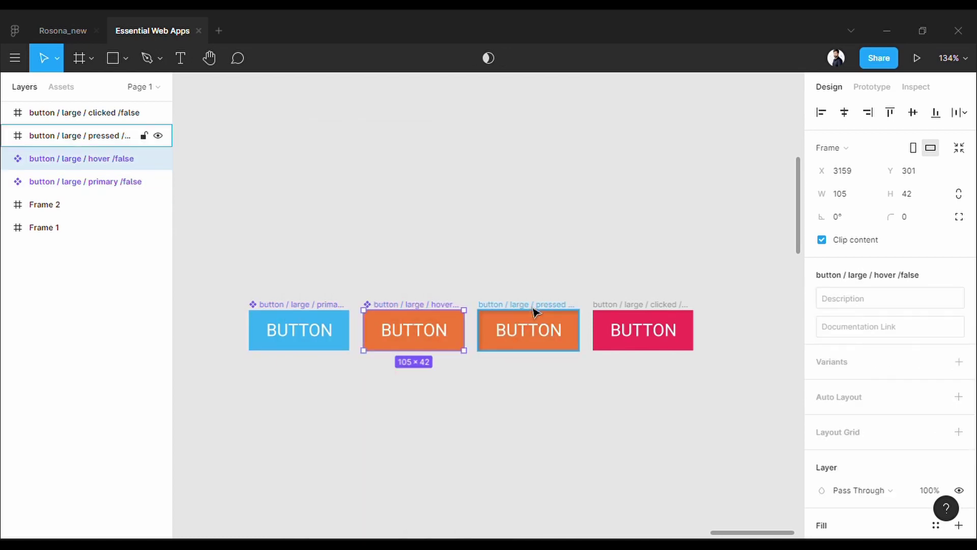
right_click(534, 321)
left_click(595, 378)
right_click(629, 331)
left_click(722, 378)
left_click(635, 421)
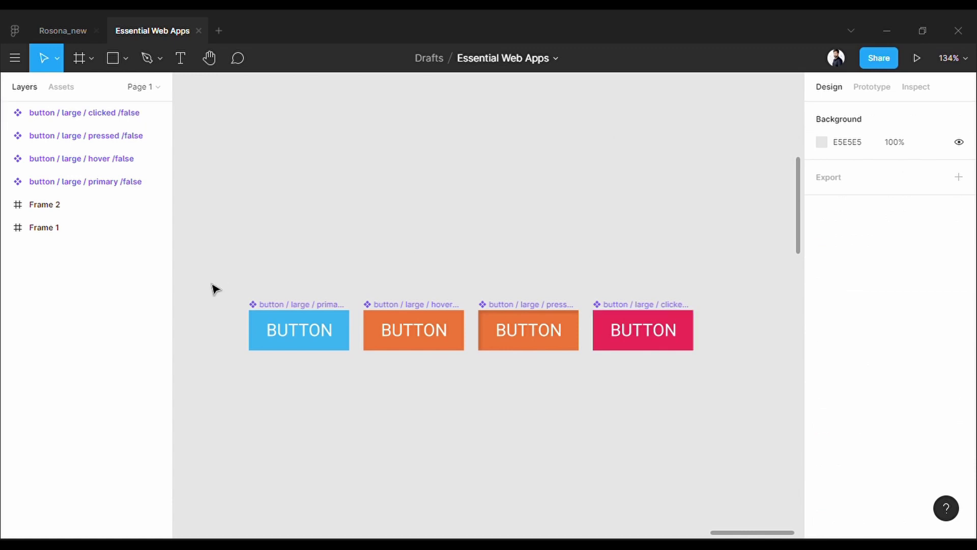
left_click(62, 87)
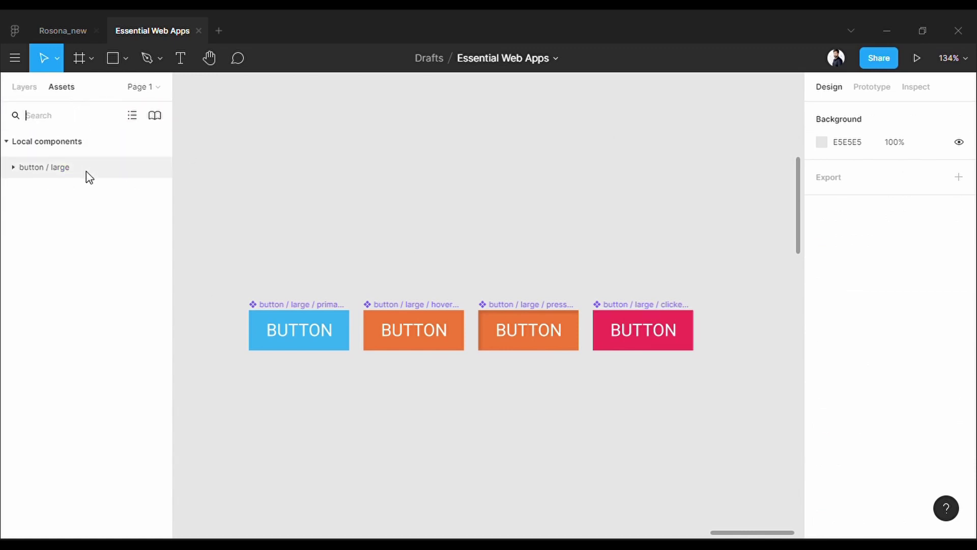
left_click(12, 168)
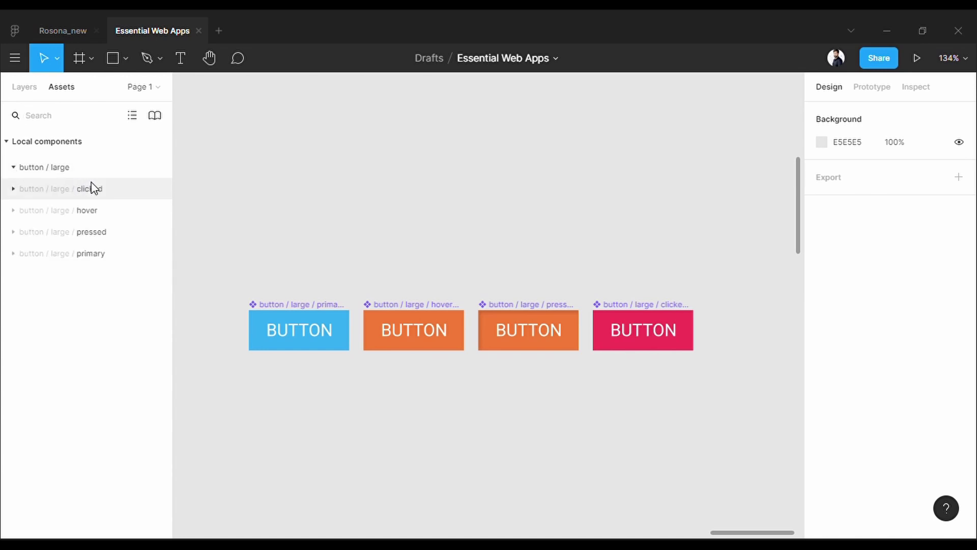
Combine the four selected button components into one variant set
left_click_drag(210, 228, 755, 412)
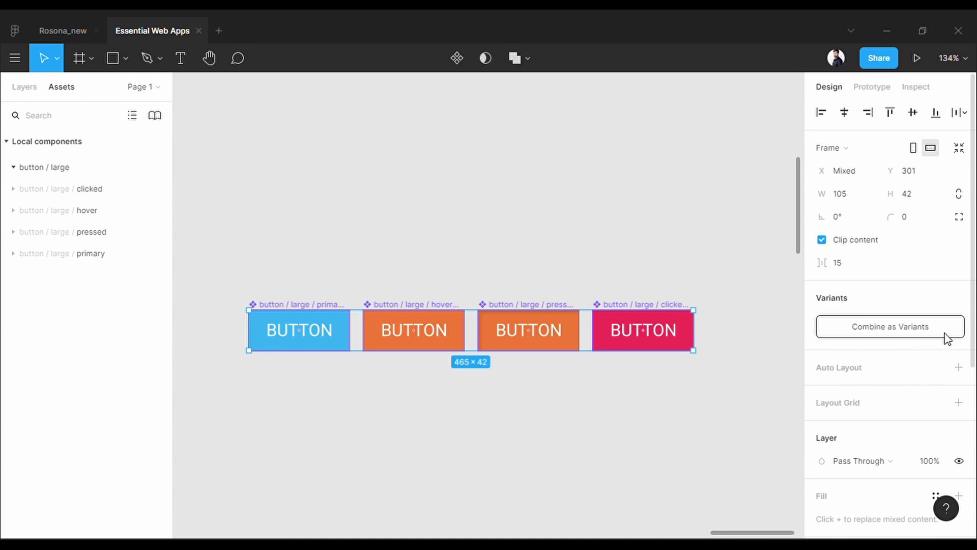
left_click(904, 328)
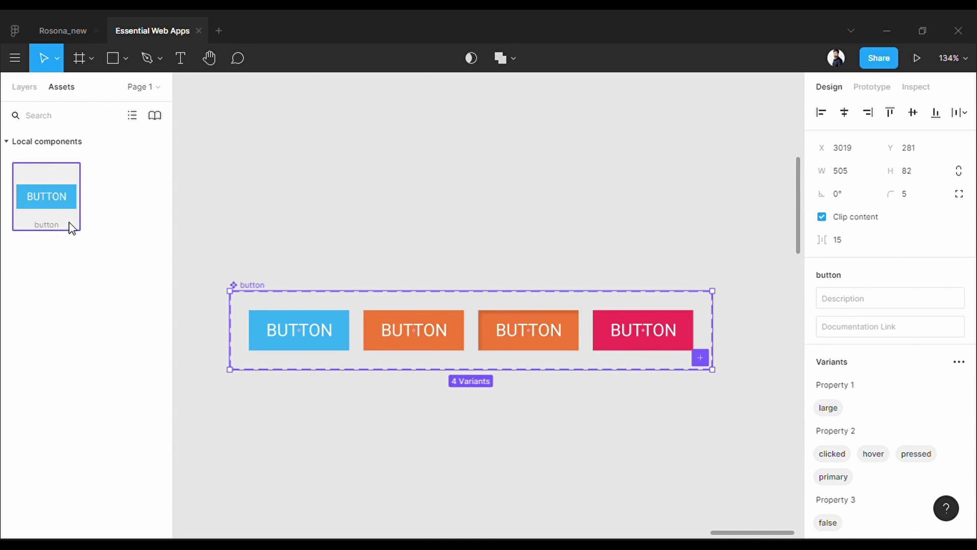
scroll(925, 367, "down", 3)
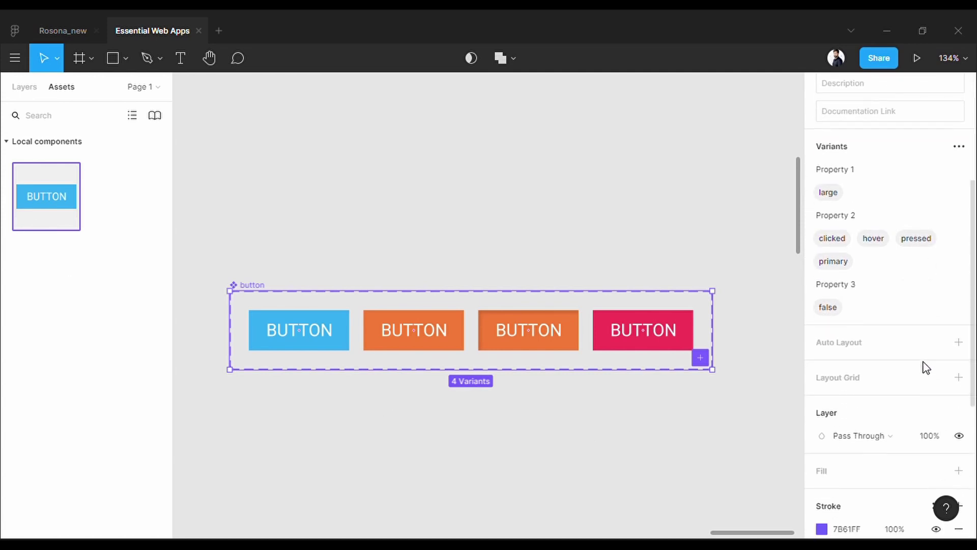
scroll(925, 366, "up", 2)
scroll(925, 367, "down", 1)
Rename the variant properties to size, state and icon, then draw an empty frame below
left_click(870, 246)
type("size")
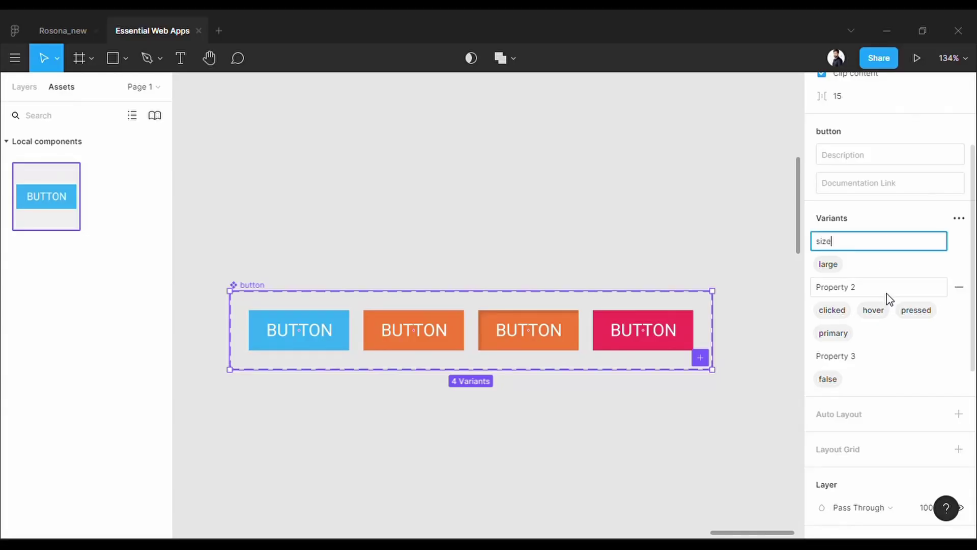
double_click(878, 288)
type("state")
double_click(863, 358)
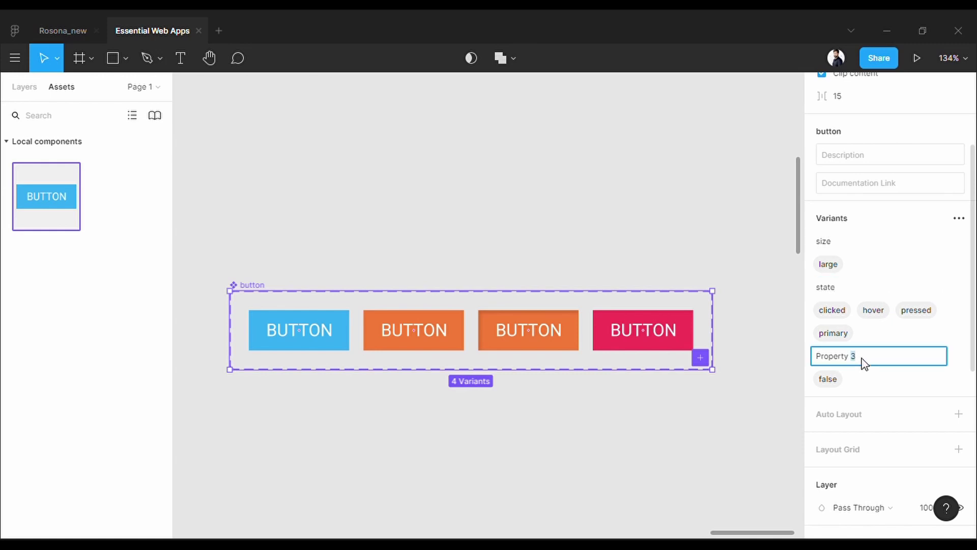
type("icon")
key("Return")
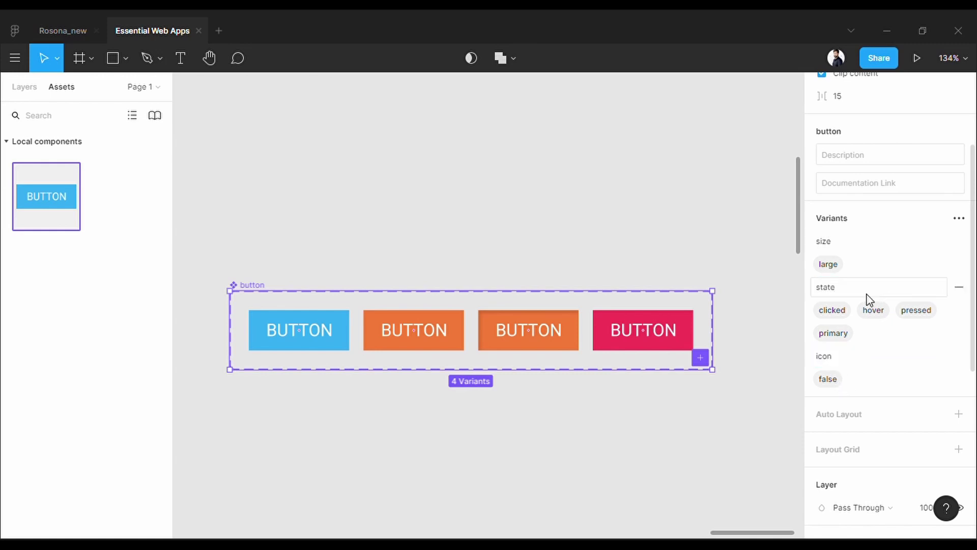
left_click_drag(231, 188, 758, 454)
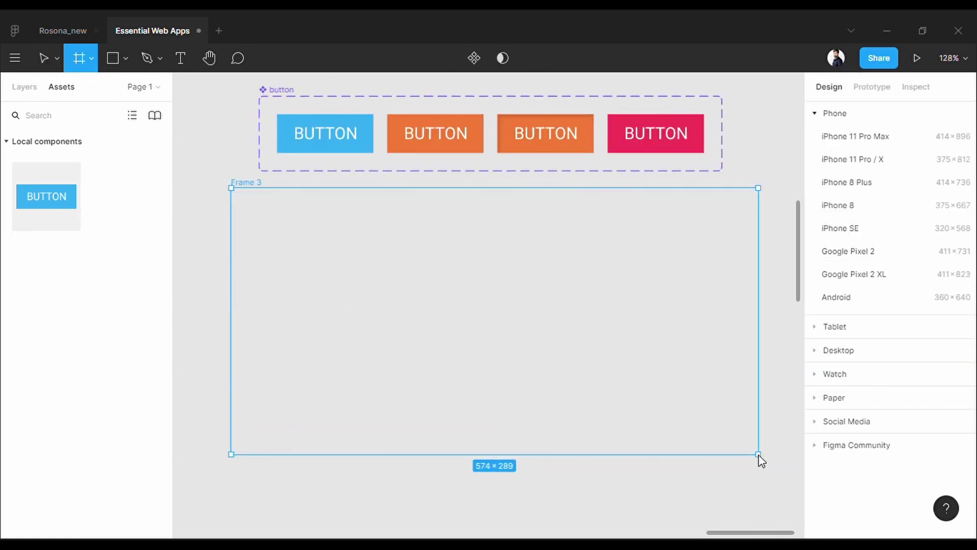
Place a button instance (large, primary, false) centred in Frame 3
left_click(200, 213)
scroll(504, 330, "up", 2)
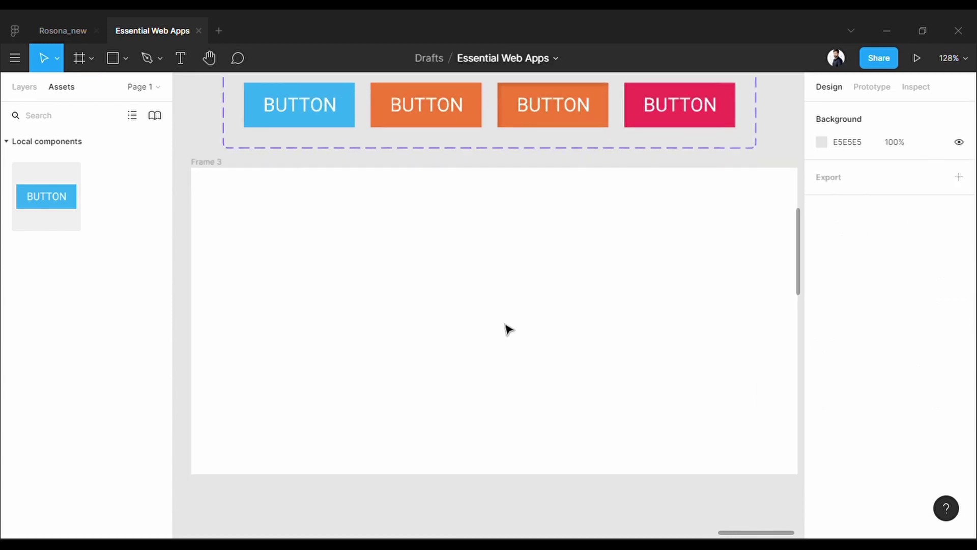
scroll(534, 343, "down", 1)
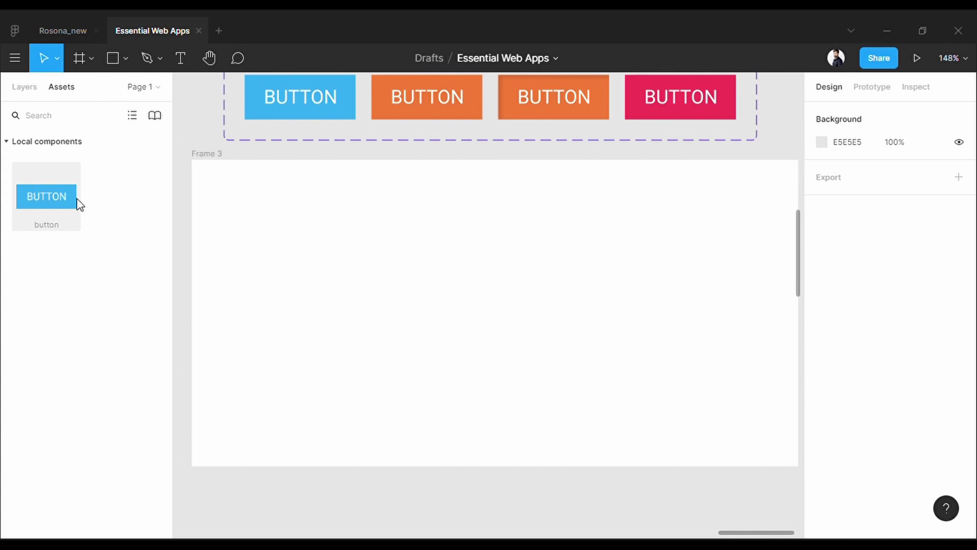
left_click_drag(44, 206, 535, 323)
scroll(366, 316, "down", 3)
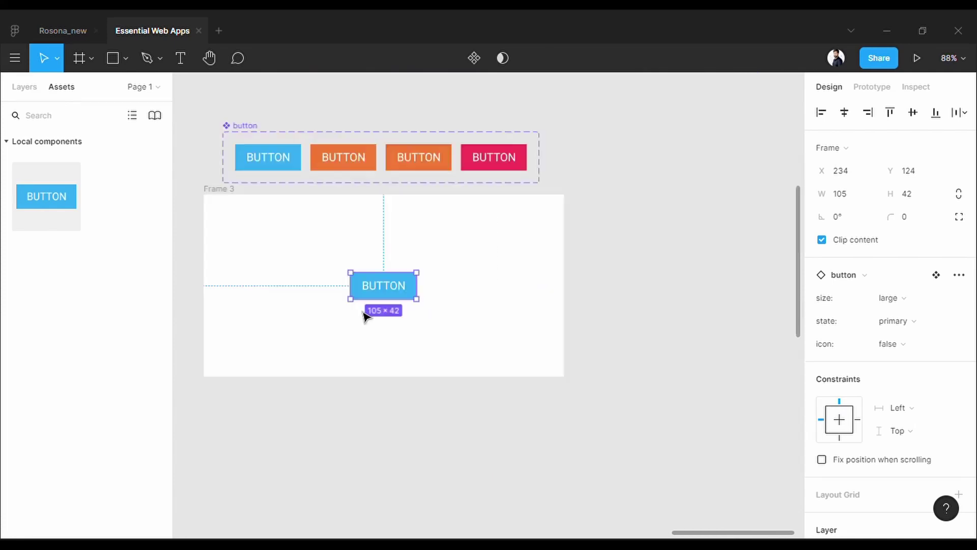
Duplicate Frame 3 with its button into Frames 4, 5 and 6
left_click_drag(226, 196, 228, 422)
left_click(595, 382)
scroll(304, 275, "down", 2)
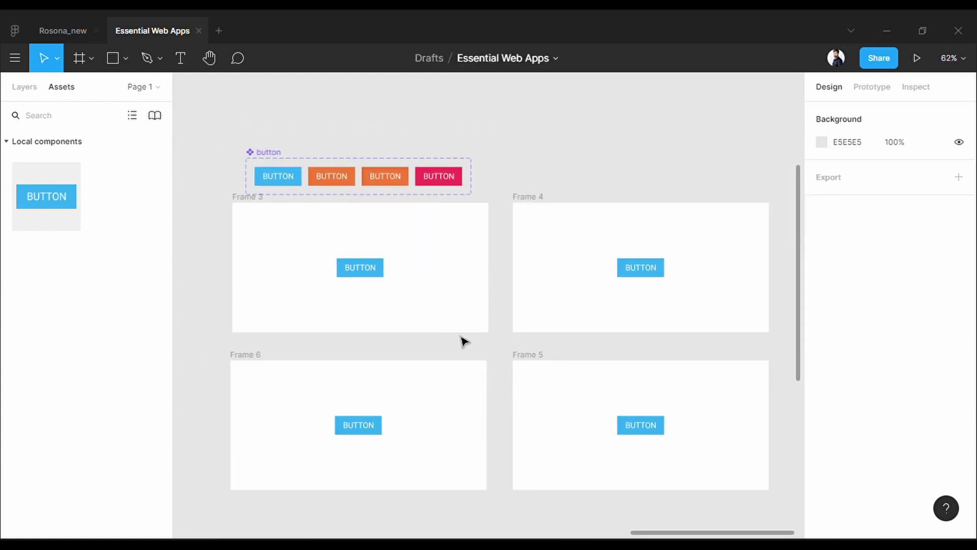
scroll(361, 280, "up", 5)
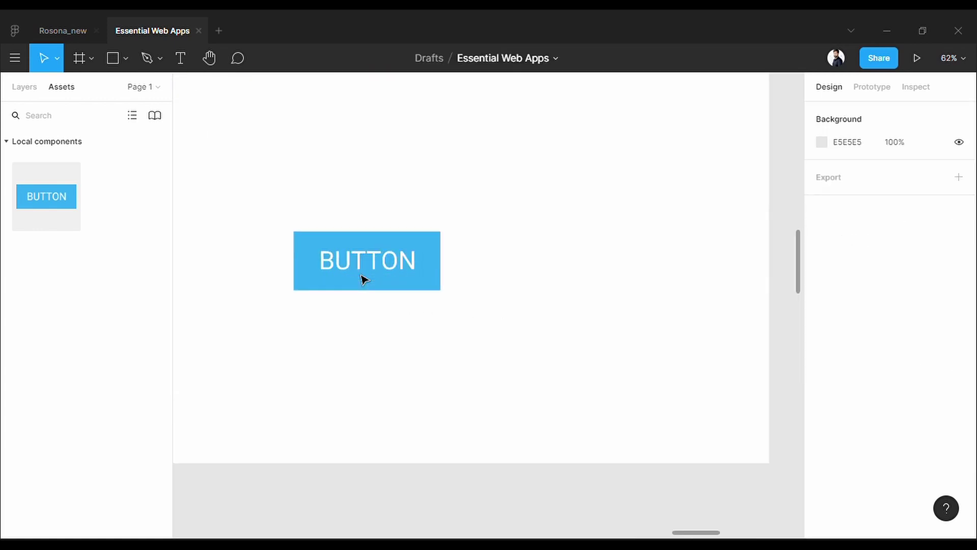
left_click(429, 289)
scroll(431, 292, "down", 5)
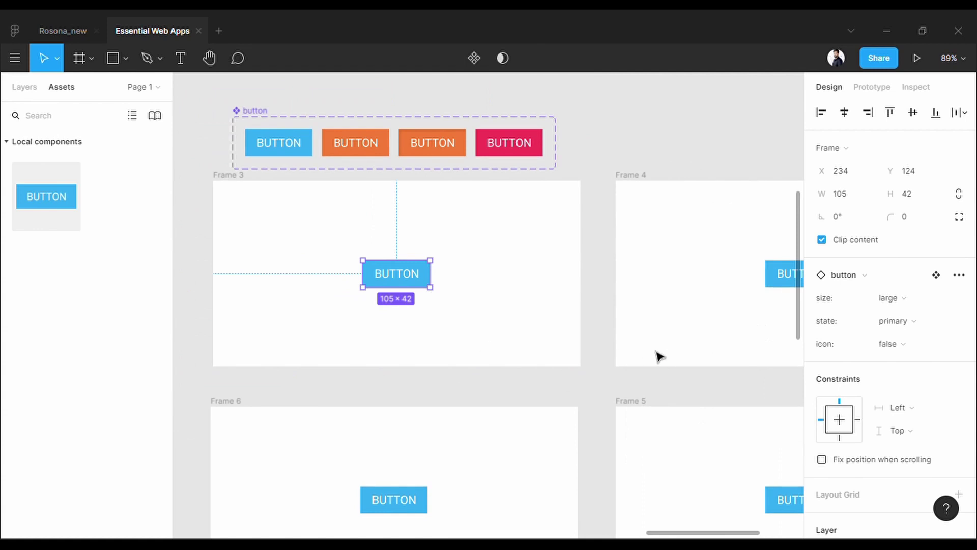
Set the button in Frame 4 to the hover state
left_click_drag(659, 356, 358, 391)
left_click(528, 316)
scroll(528, 316, "up", 5)
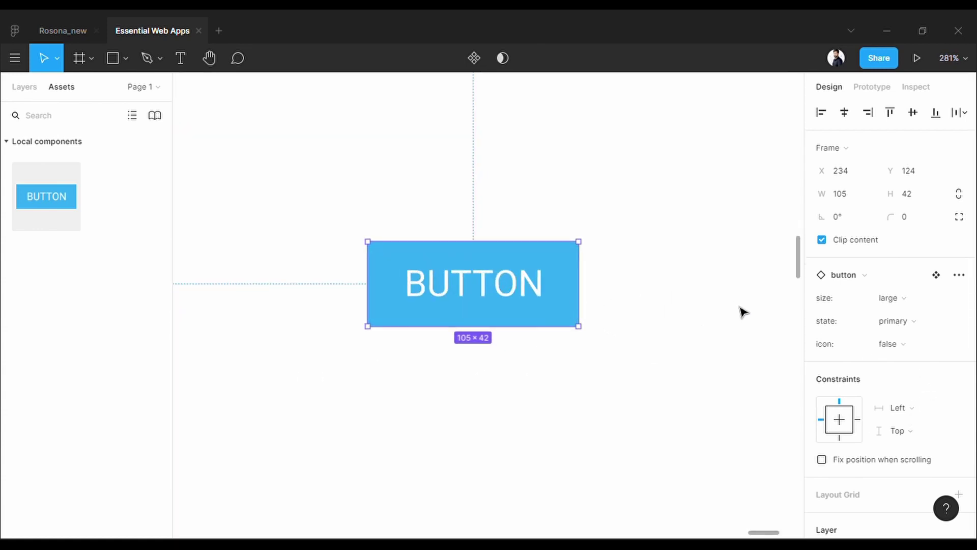
left_click(921, 321)
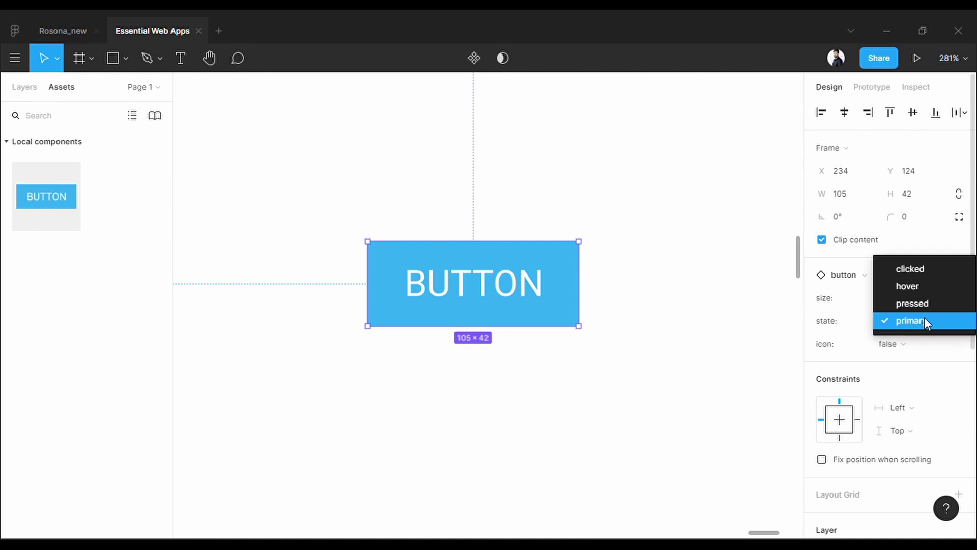
left_click(959, 291)
left_click(635, 347)
scroll(635, 347, "down", 5)
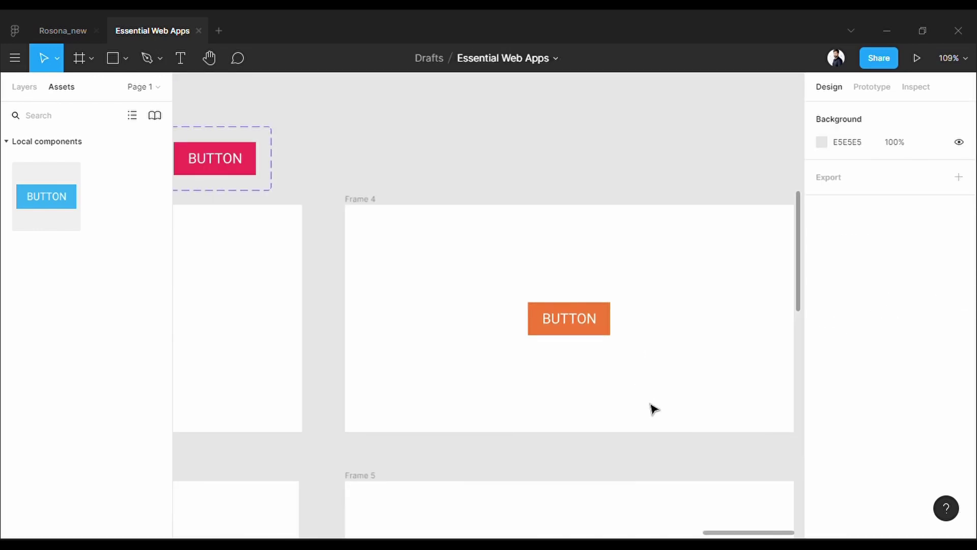
Set the button in Frame 5 to the pressed state
left_click_drag(653, 409, 592, 179)
scroll(534, 397, "up", 5)
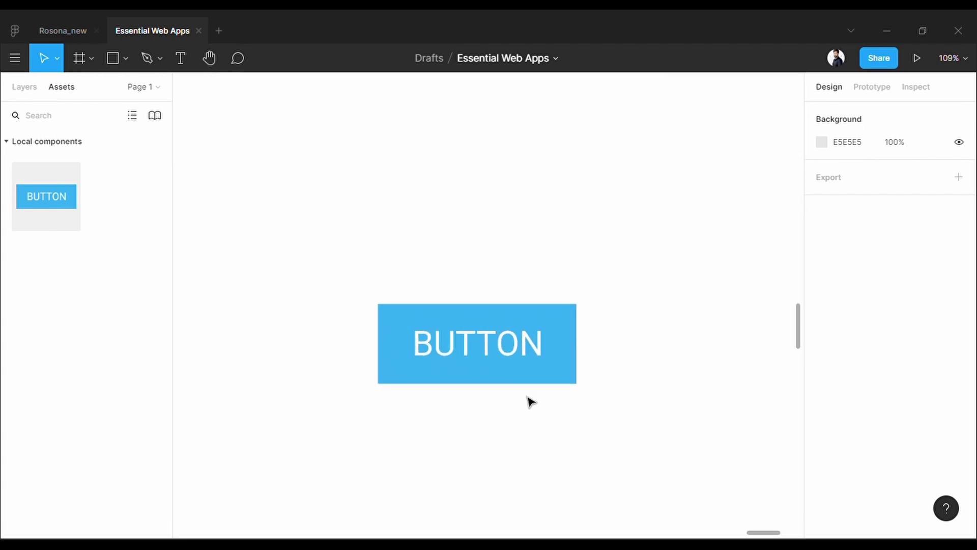
left_click(551, 371)
left_click(923, 320)
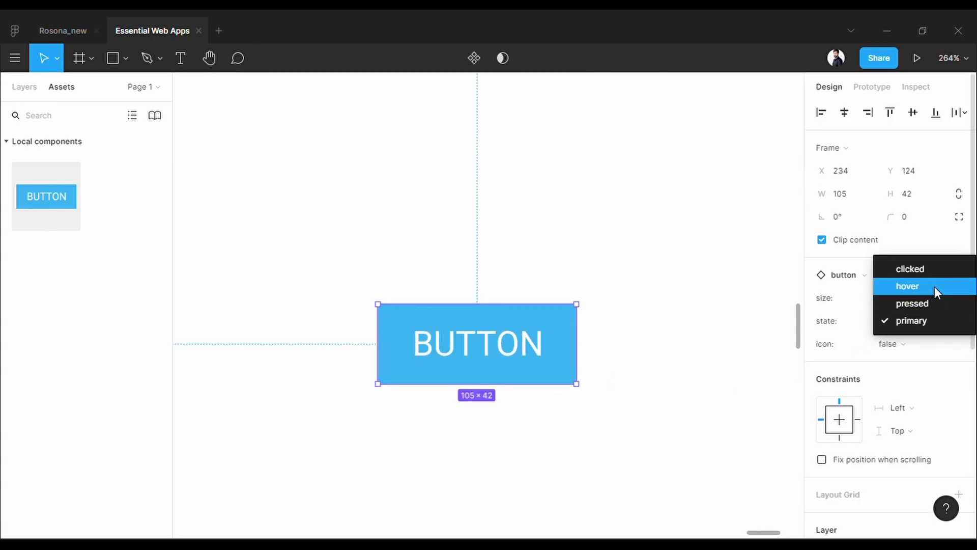
left_click(931, 303)
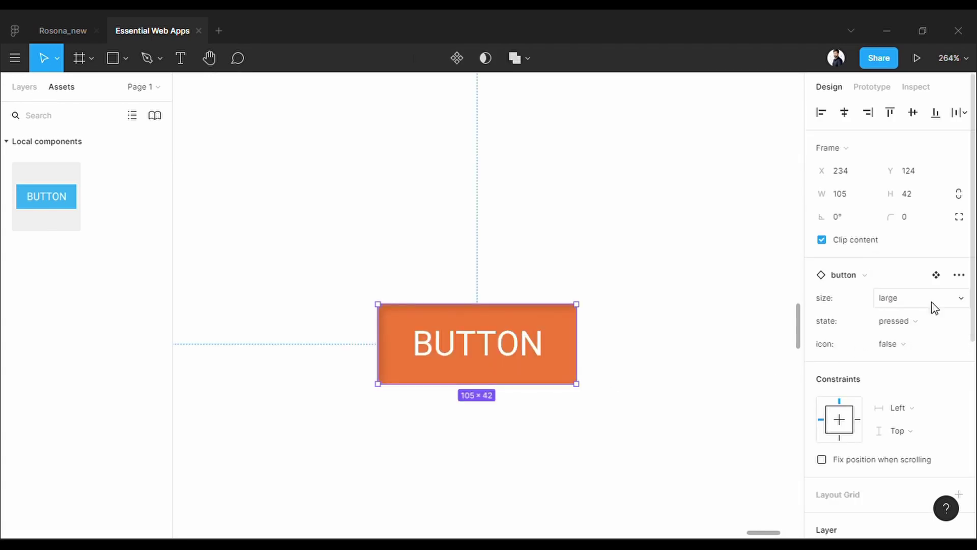
left_click(656, 387)
scroll(656, 389, "down", 5)
Set the button in Frame 6 to the clicked state and view all four frames
left_click_drag(386, 397, 738, 407)
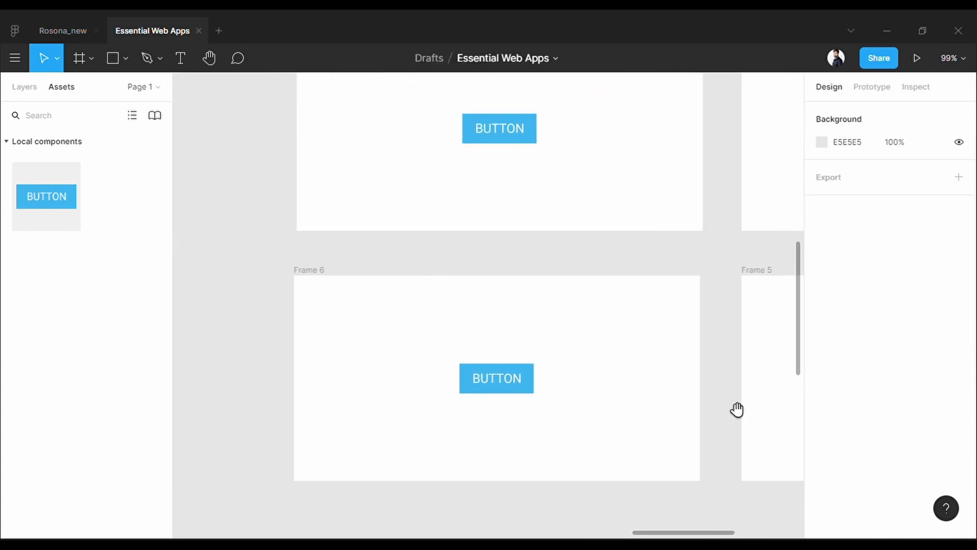
scroll(419, 429, "up", 5)
left_click(602, 377)
left_click(930, 323)
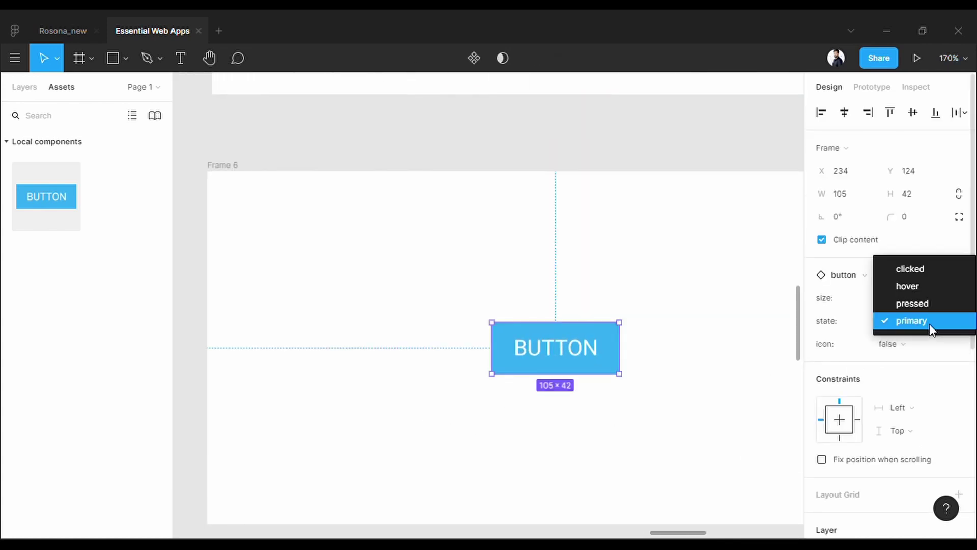
left_click(943, 270)
left_click(703, 414)
scroll(724, 432, "down", 5)
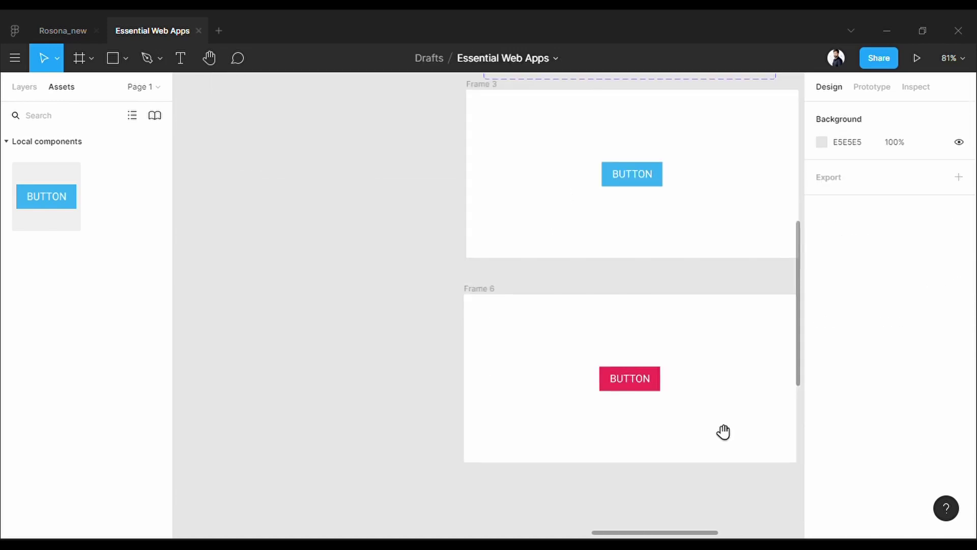
left_click_drag(724, 432, 412, 460)
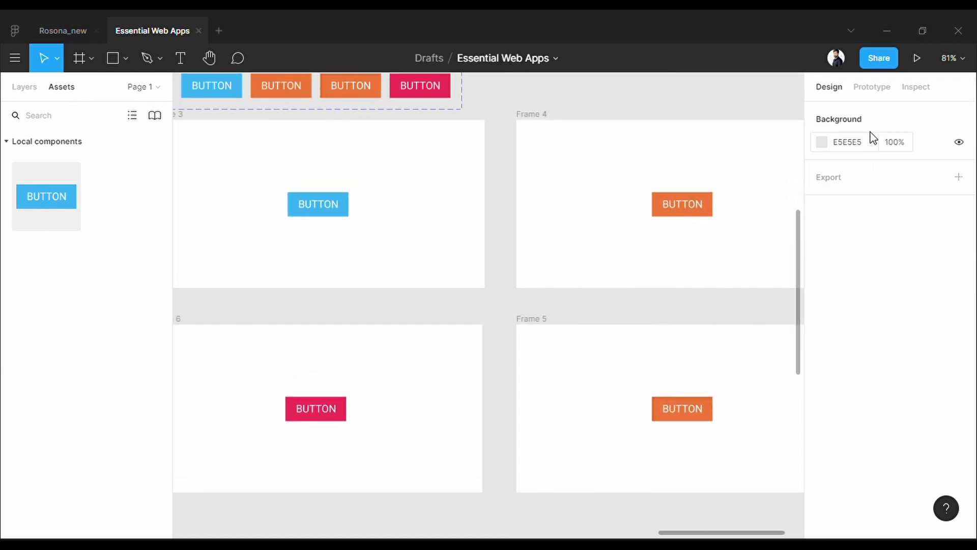
Link Frame 3's button to Frame 4 with a While Hovering trigger
left_click(875, 90)
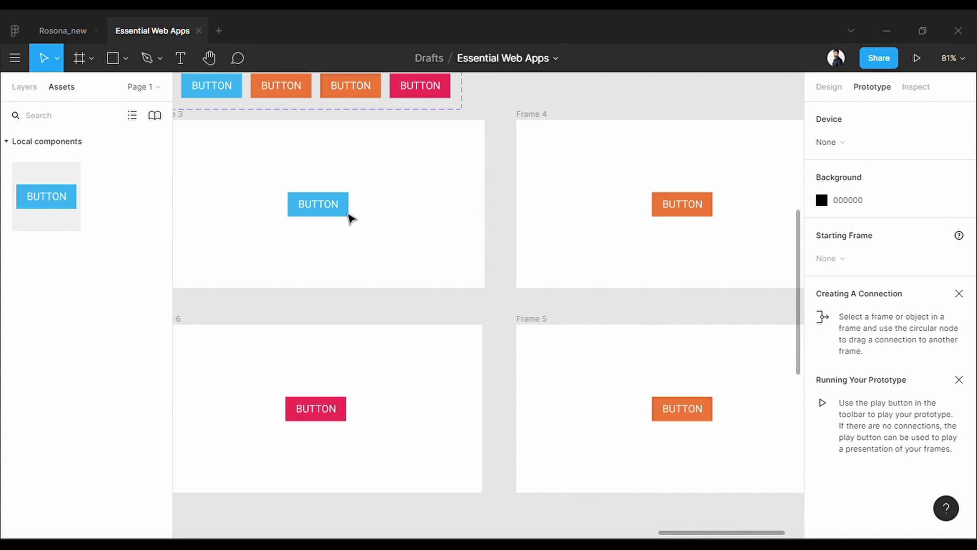
mouse_move(355, 210)
left_click_drag(352, 207, 582, 234)
left_click(720, 178)
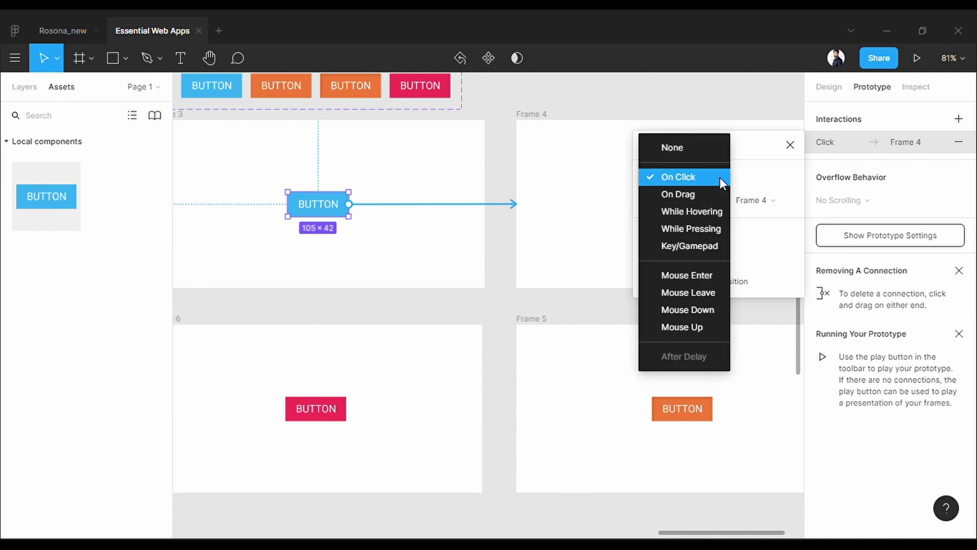
left_click(721, 216)
left_click(591, 269)
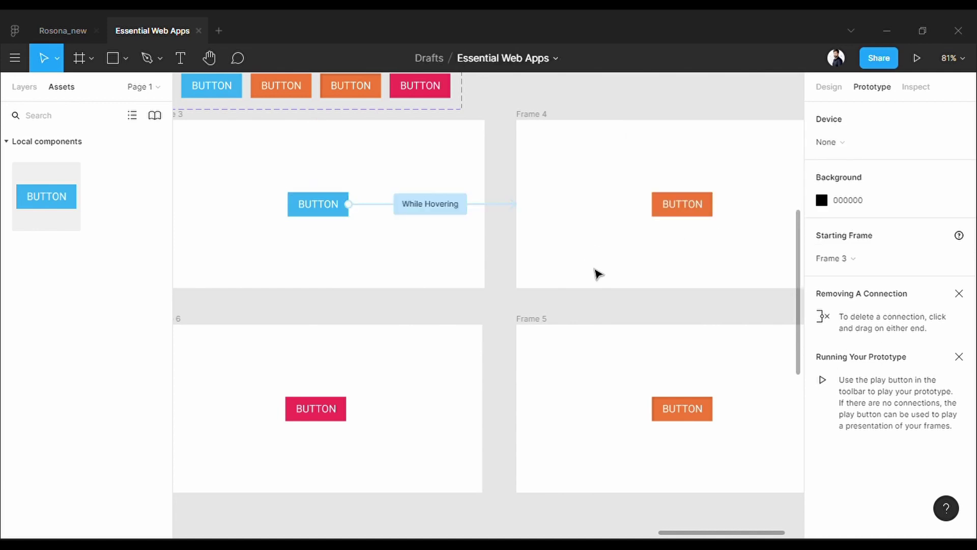
Link Frame 4's button to Frame 5 with a While Pressing trigger
left_click(703, 214)
left_click_drag(713, 204, 698, 333)
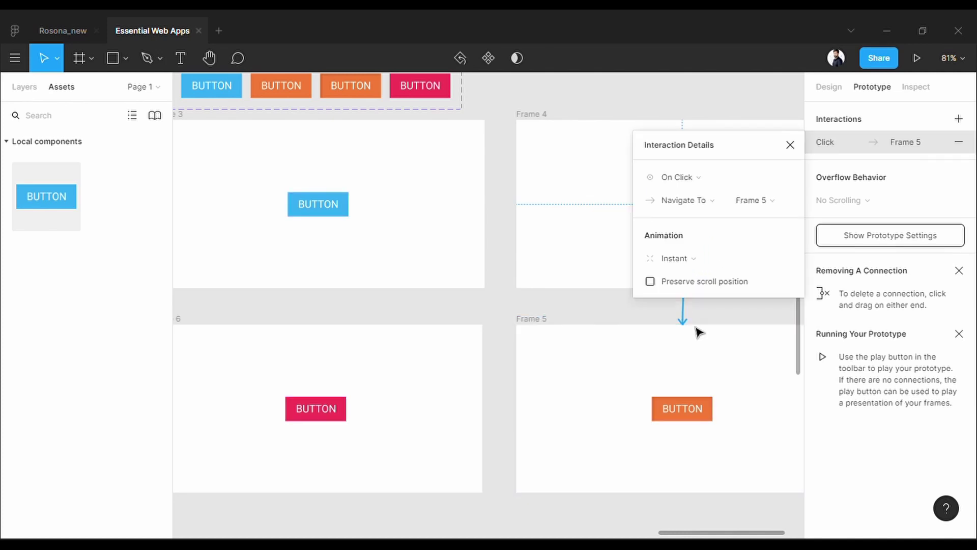
left_click(713, 181)
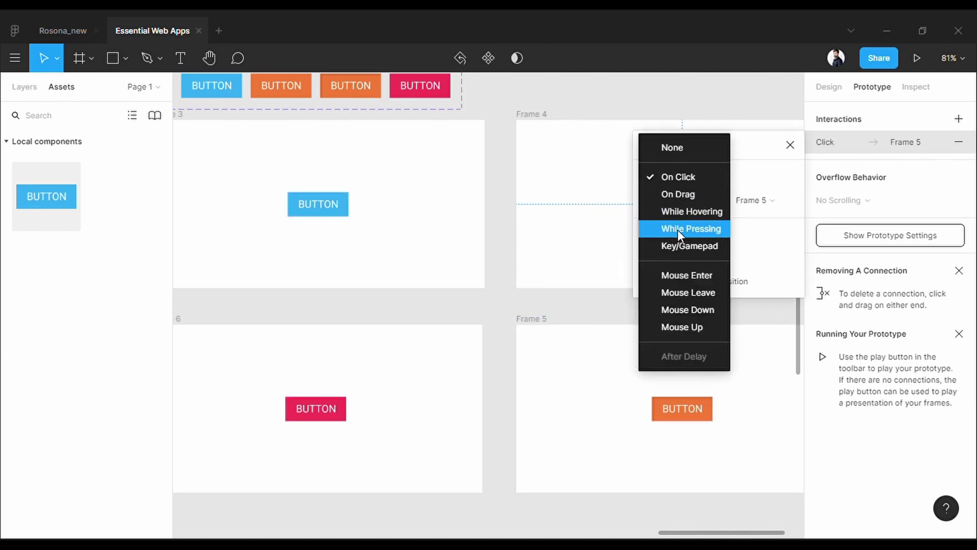
left_click(691, 229)
left_click(753, 334)
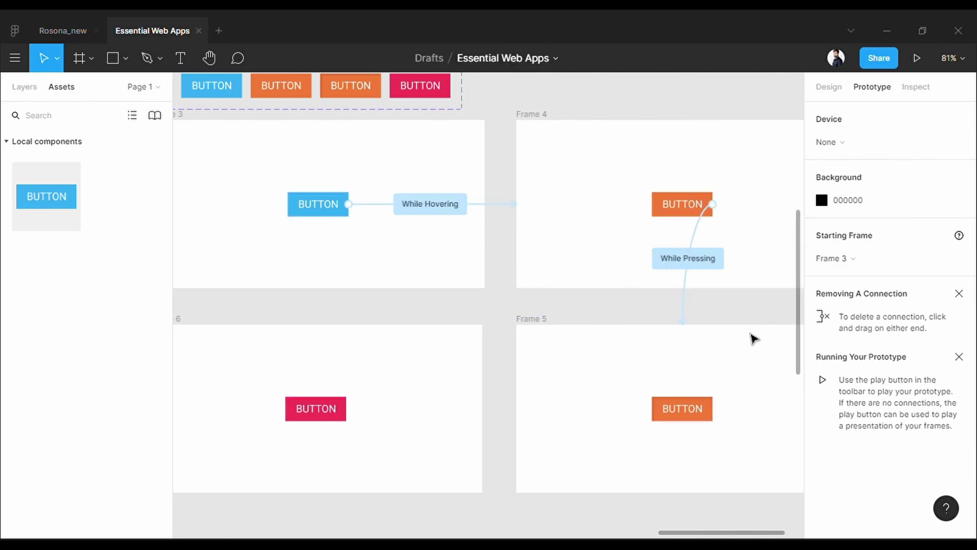
Link Frame 5's button to Frame 6, keeping the On Click trigger
left_click(713, 415)
left_click_drag(712, 408, 465, 408)
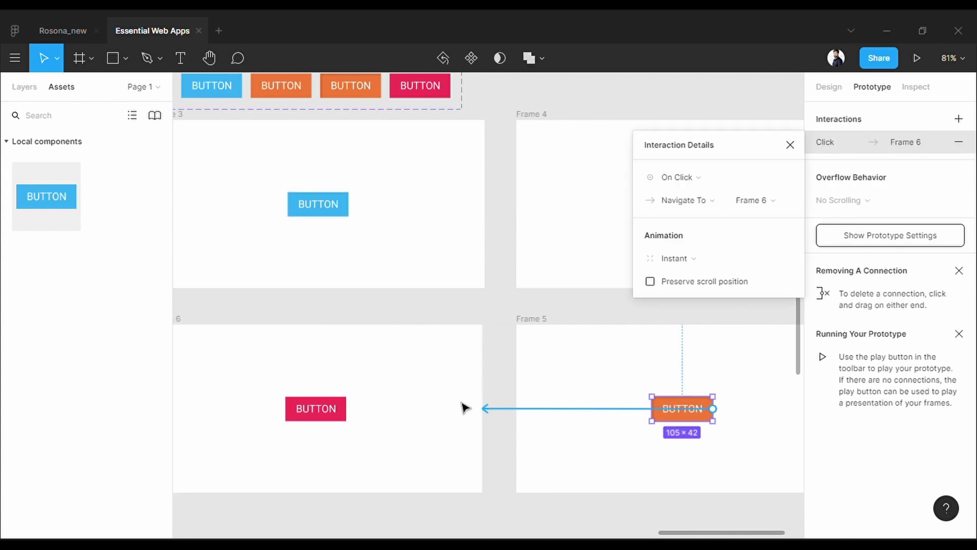
left_click(699, 190)
key("Escape")
left_click(511, 257)
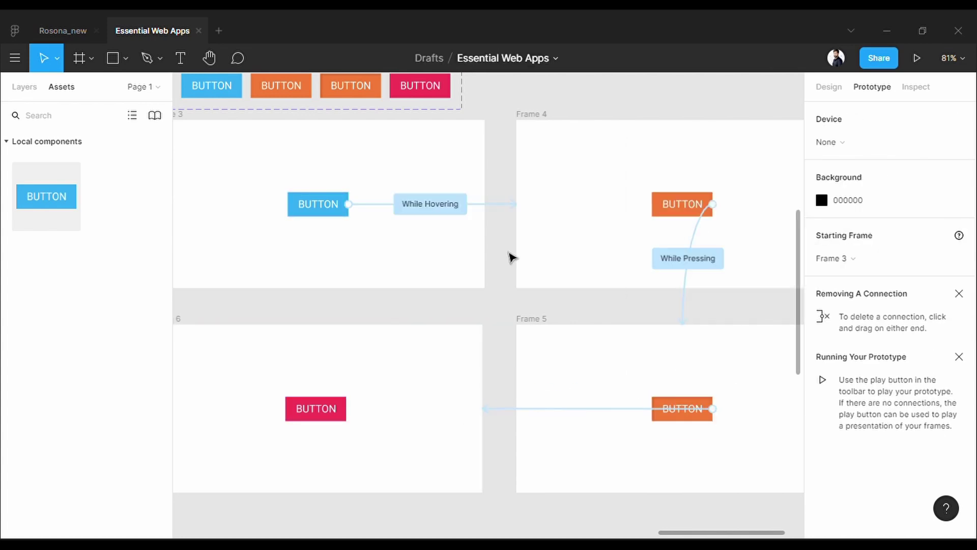
Present the prototype and click the button to check it reaches Frame 6's clicked state
left_click(914, 57)
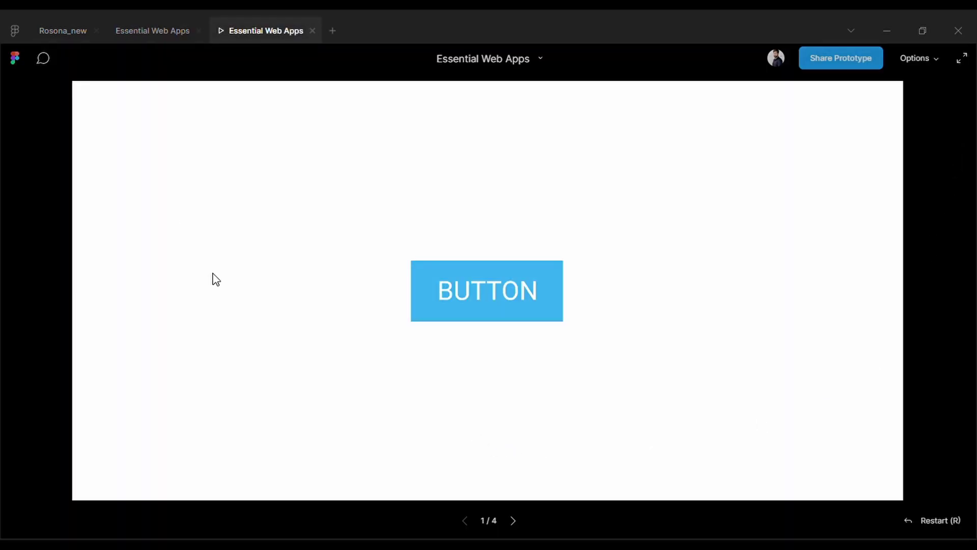
left_click(544, 318)
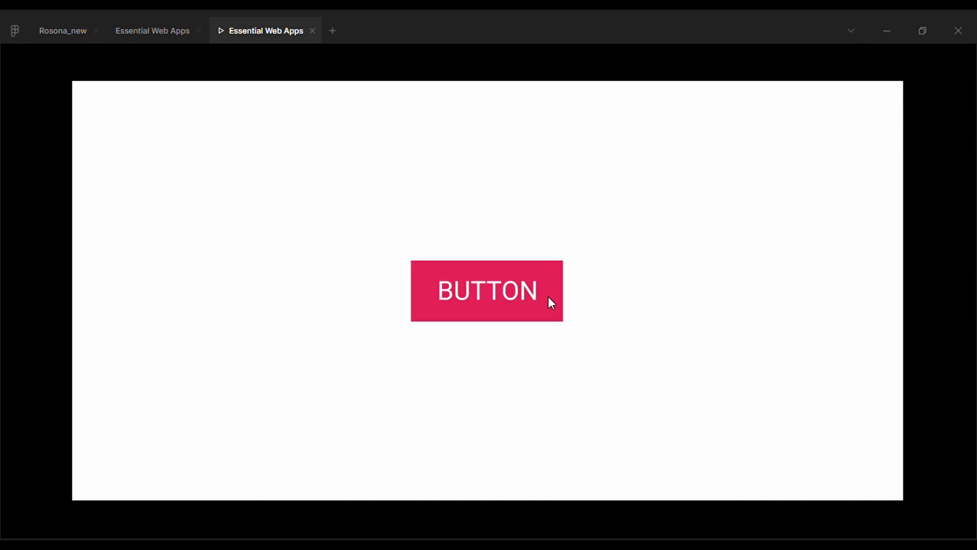
Back in the editor, drag the four-variant button set higher above Frame 3
left_click(154, 35)
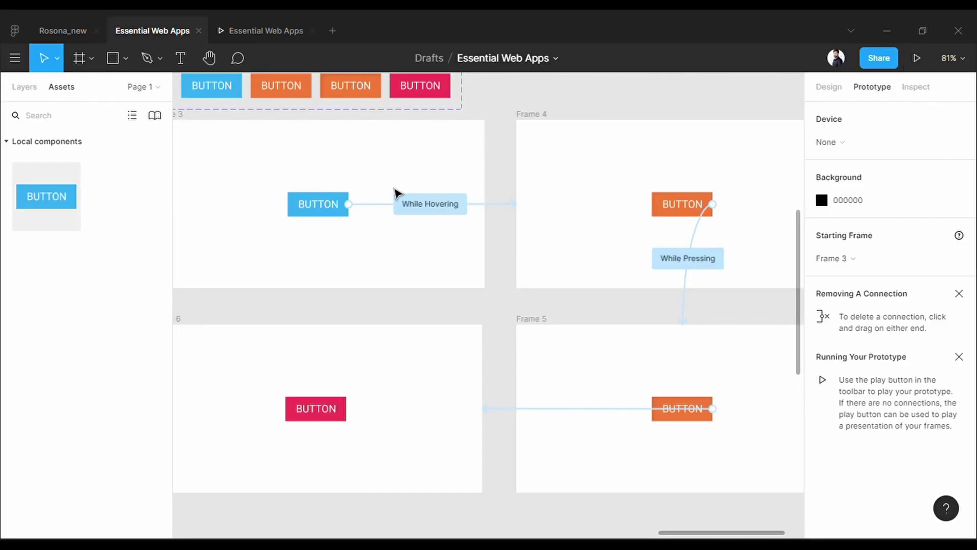
left_click_drag(358, 177, 506, 403)
scroll(563, 344, "up", 4)
left_click_drag(295, 279, 303, 166)
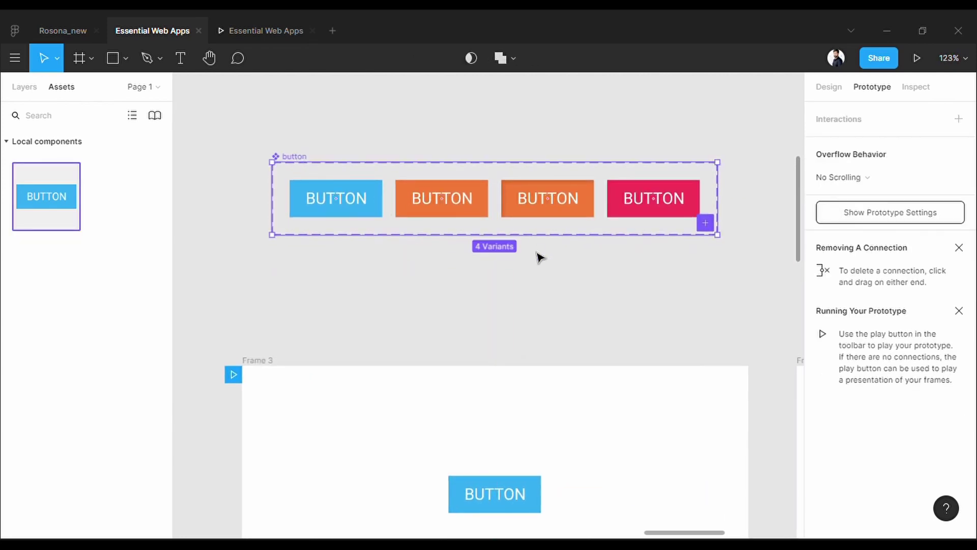